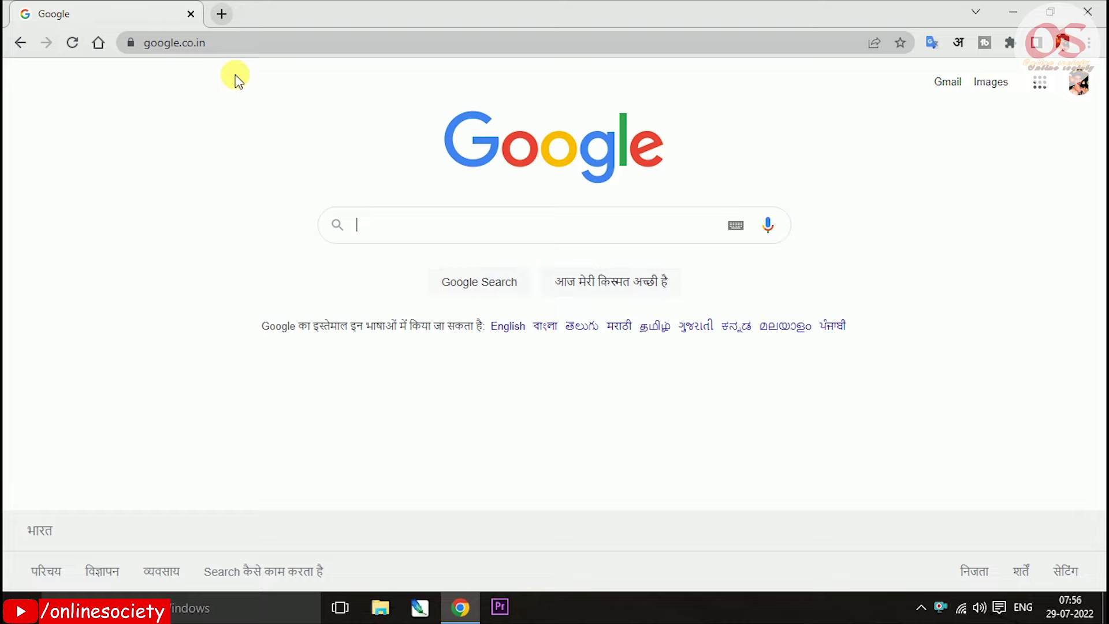
text(https://antiragging.in/)
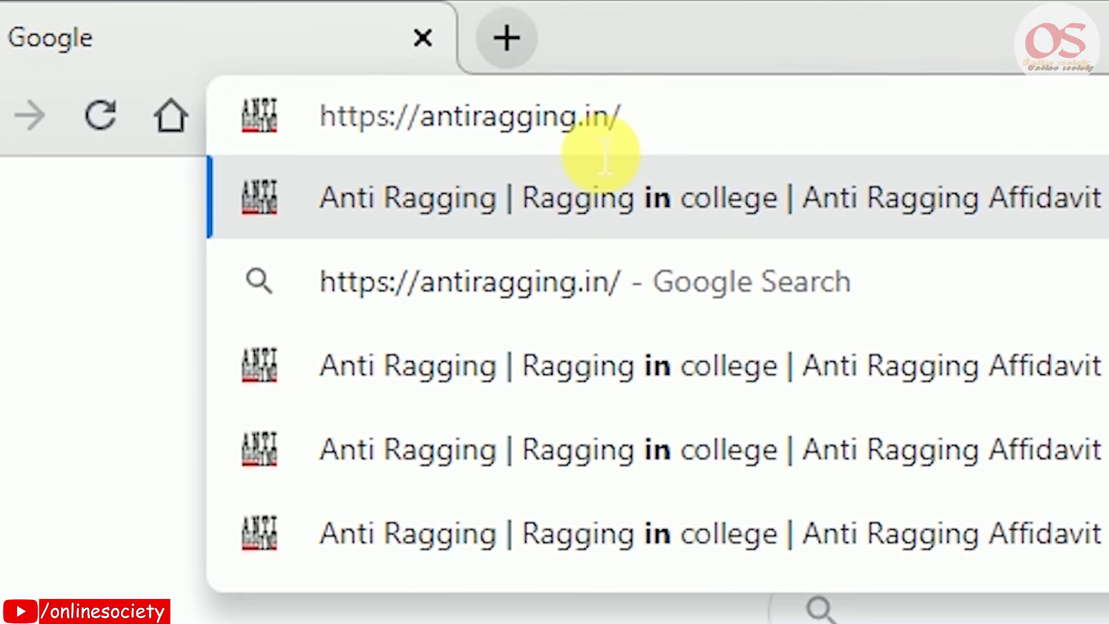
key(Return)
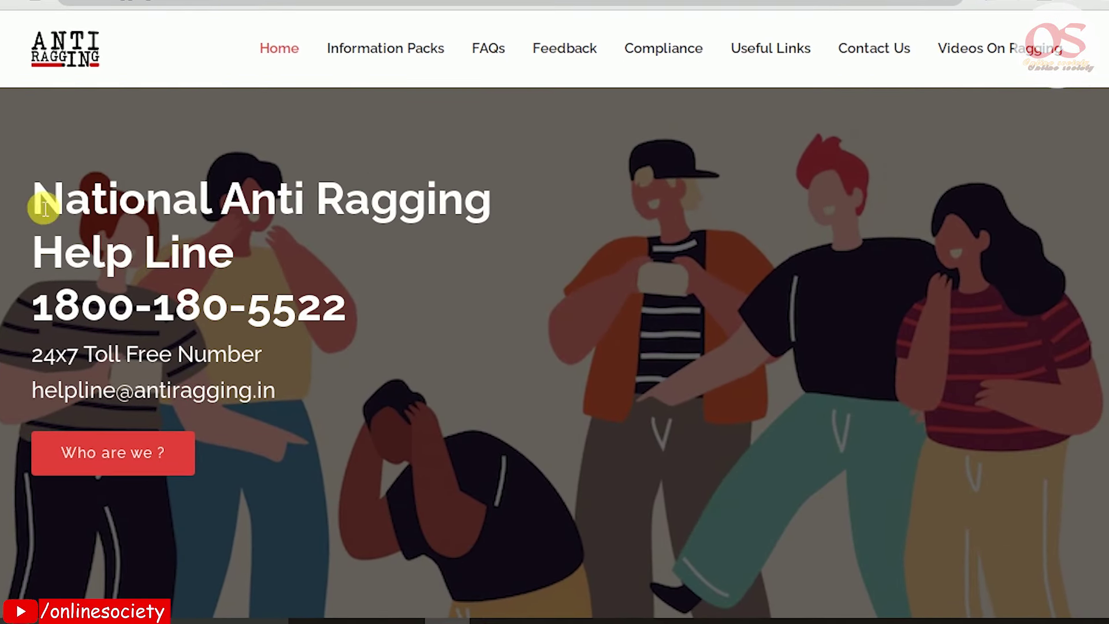
drag(34, 199, 234, 257)
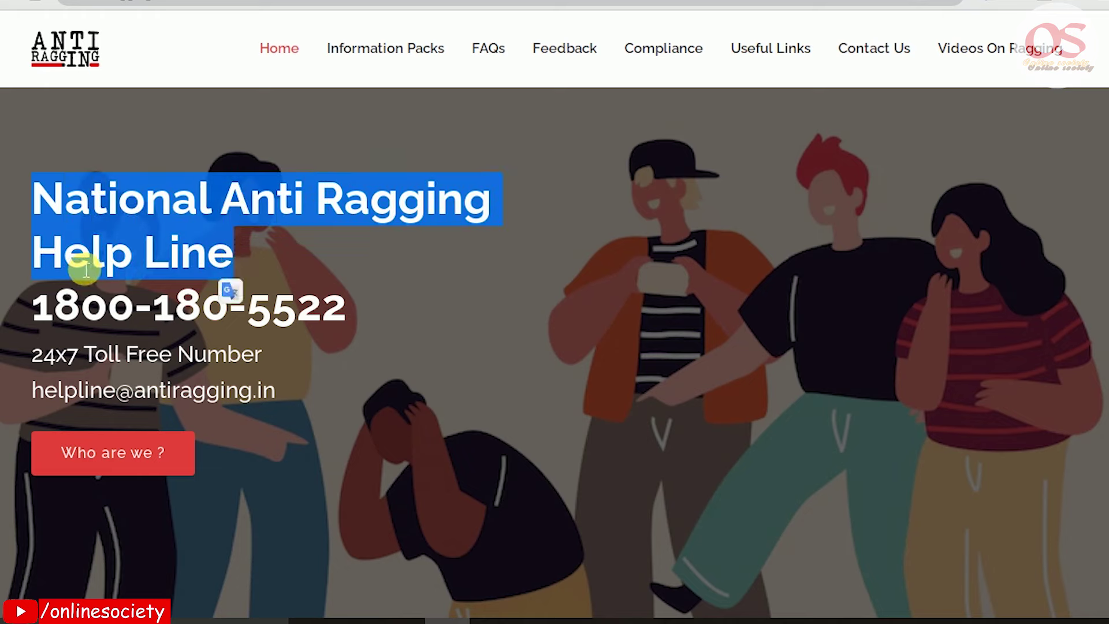
drag(36, 305, 148, 310)
double_click(161, 307)
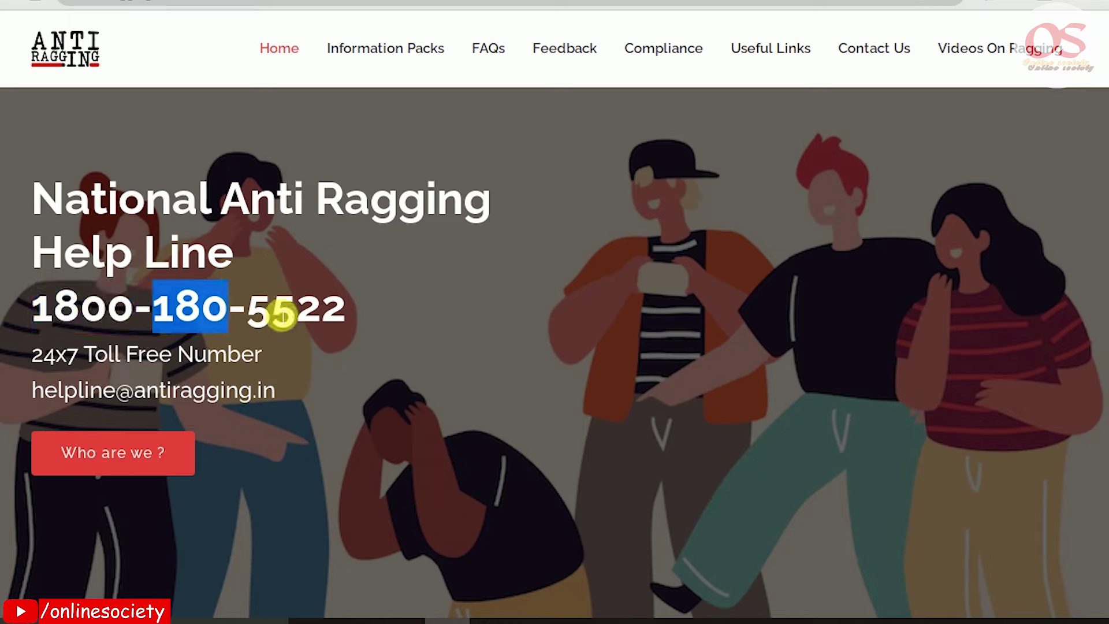
drag(267, 319, 349, 317)
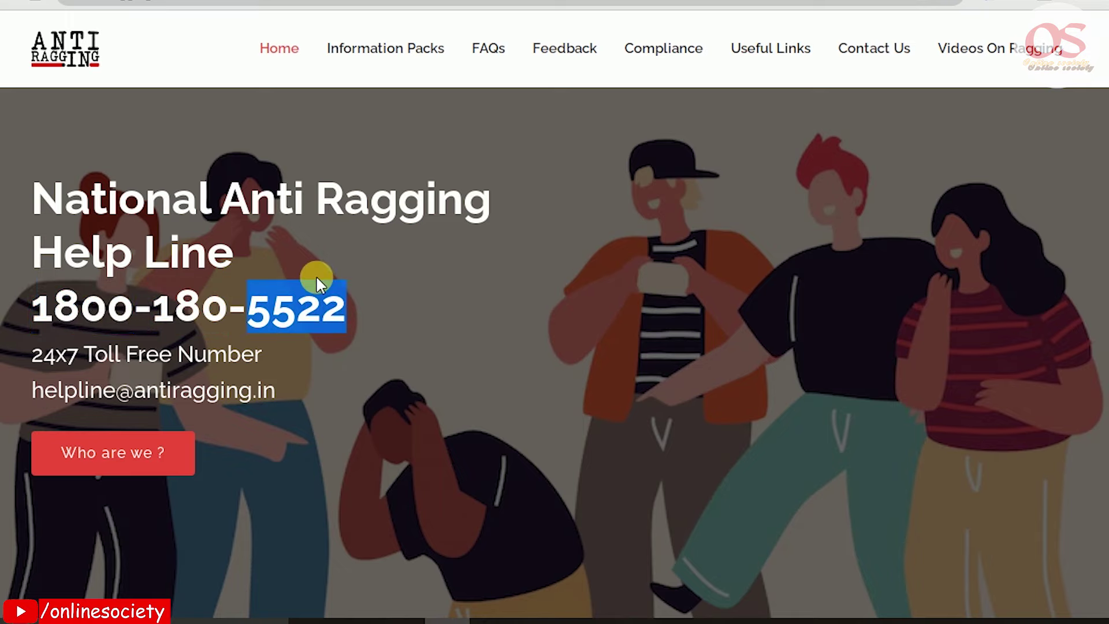
Scroll to the home page cards and open Register For Undertaking
scroll(419, 235, down, 5)
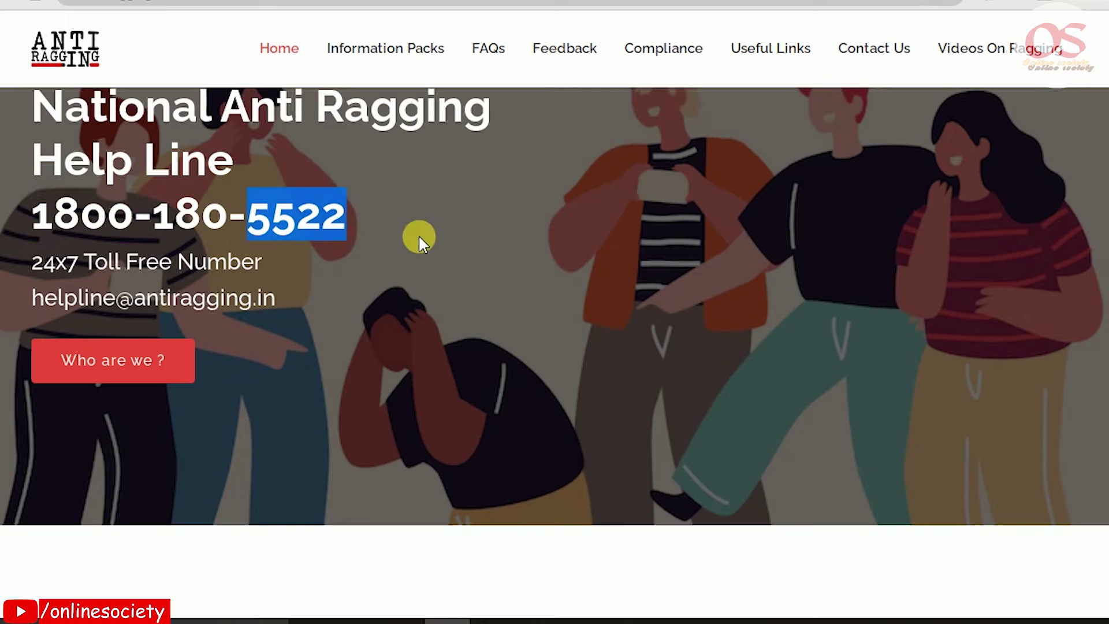
scroll(418, 234, down, 20)
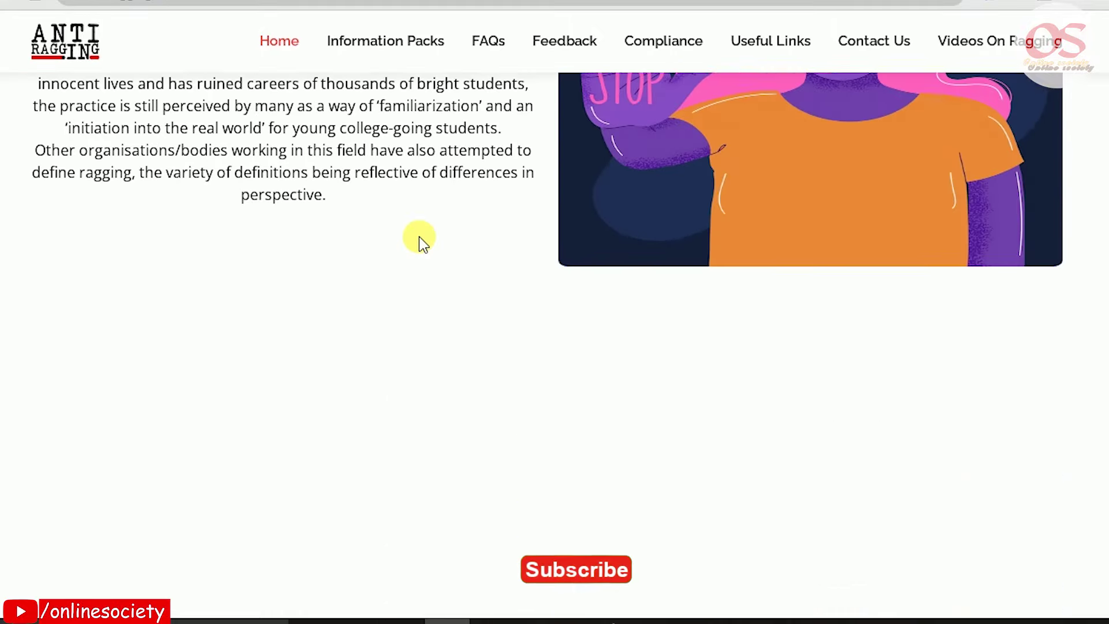
scroll(420, 241, up, 3)
scroll(419, 242, down, 2)
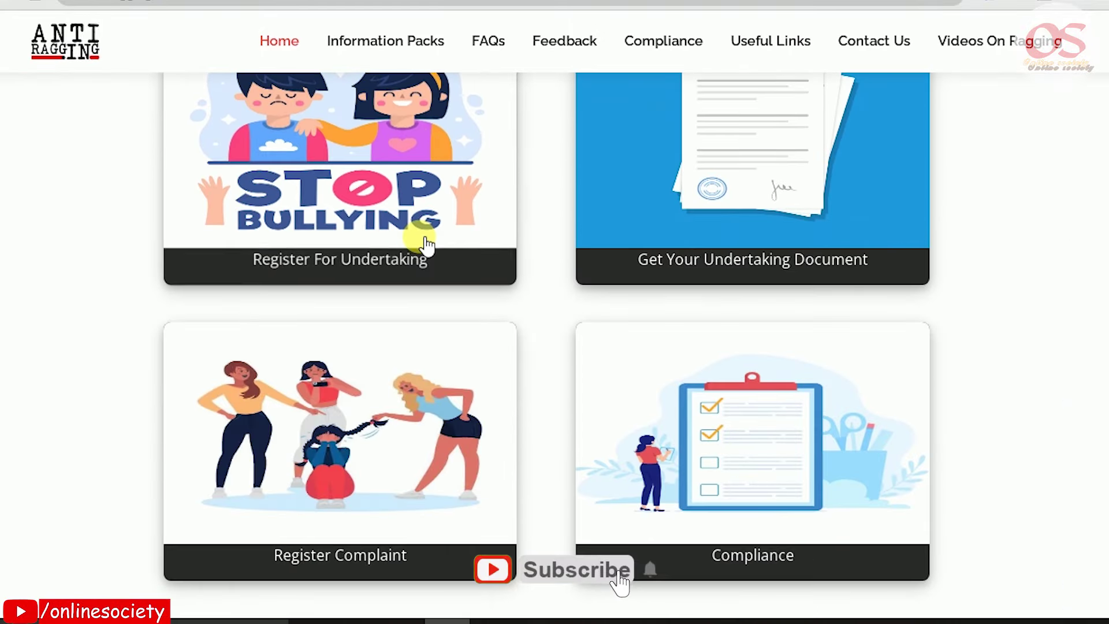
scroll(402, 281, up, 2)
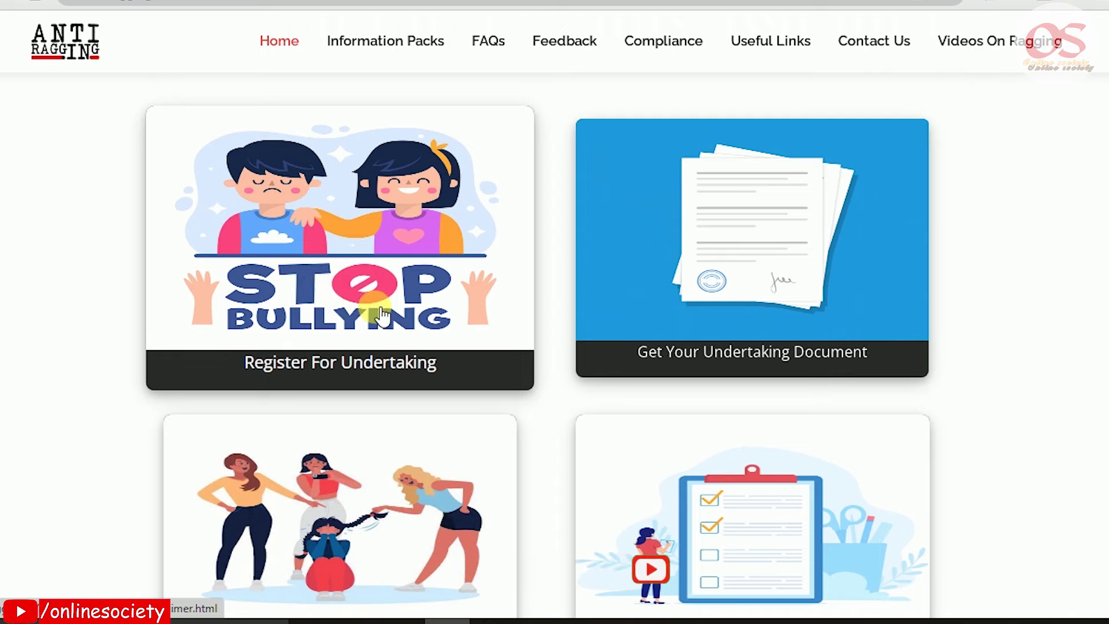
click(361, 377)
Read the instructions and choose Affiliated College as the educational institute type
scroll(371, 359, down, 2)
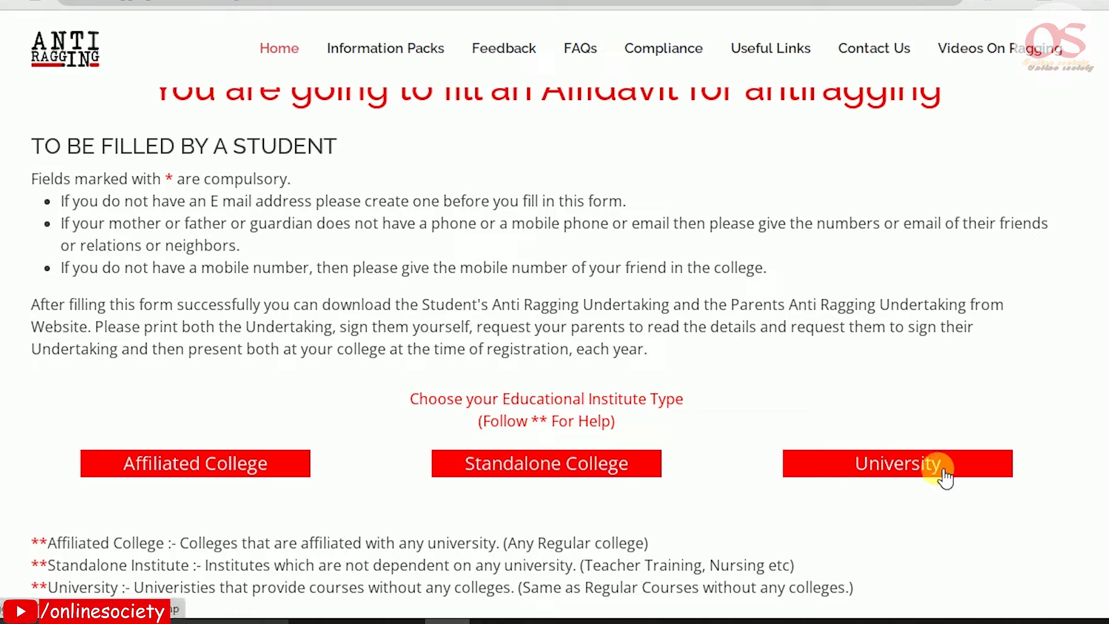
click(170, 469)
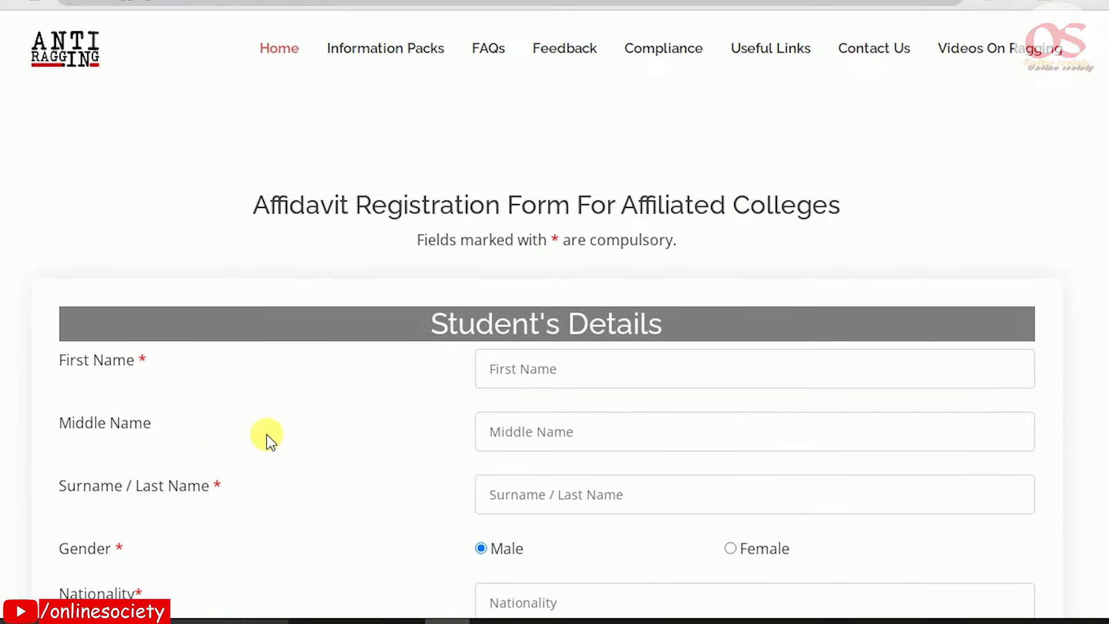
Enter the student's first name and surname under Student's Details
scroll(369, 414, down, 2)
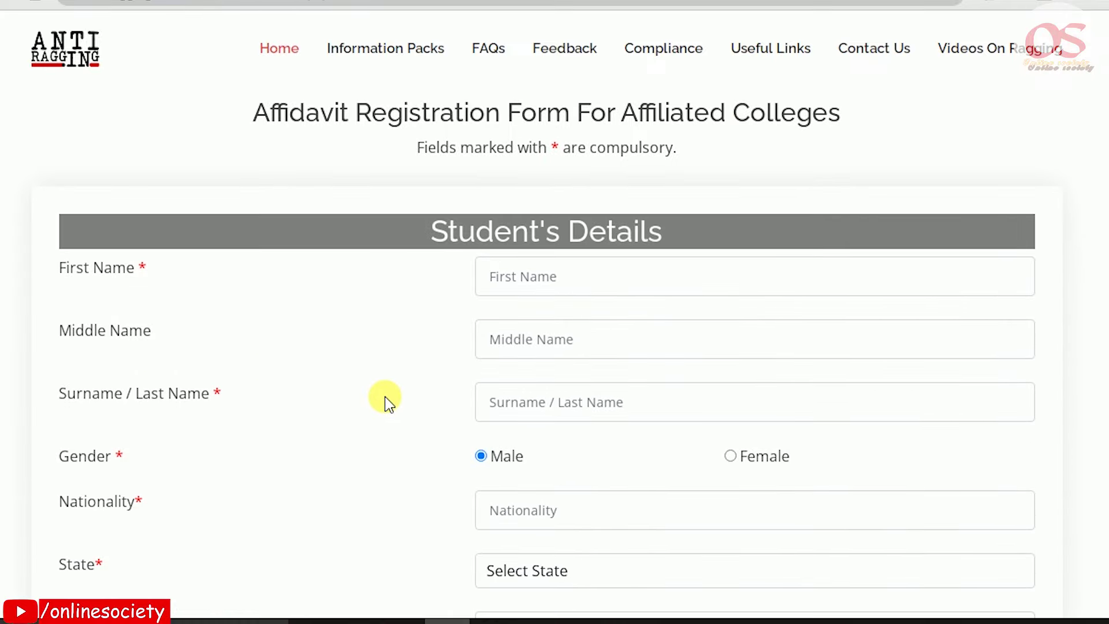
scroll(384, 397, down, 3)
scroll(559, 206, up, 4)
drag(408, 223, 670, 227)
click(651, 275)
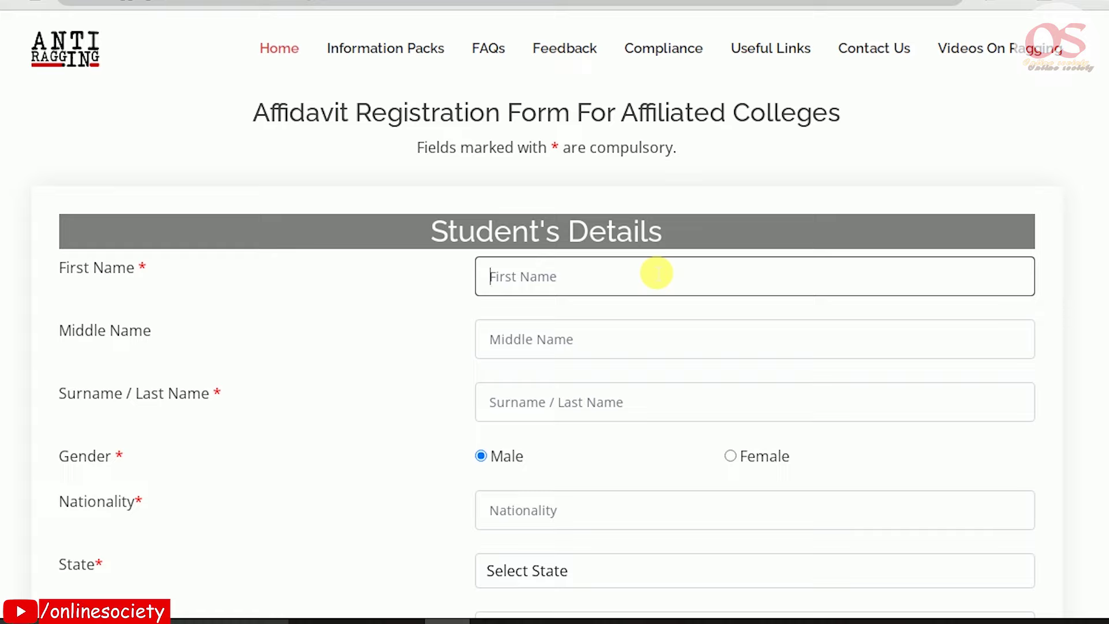
click(604, 407)
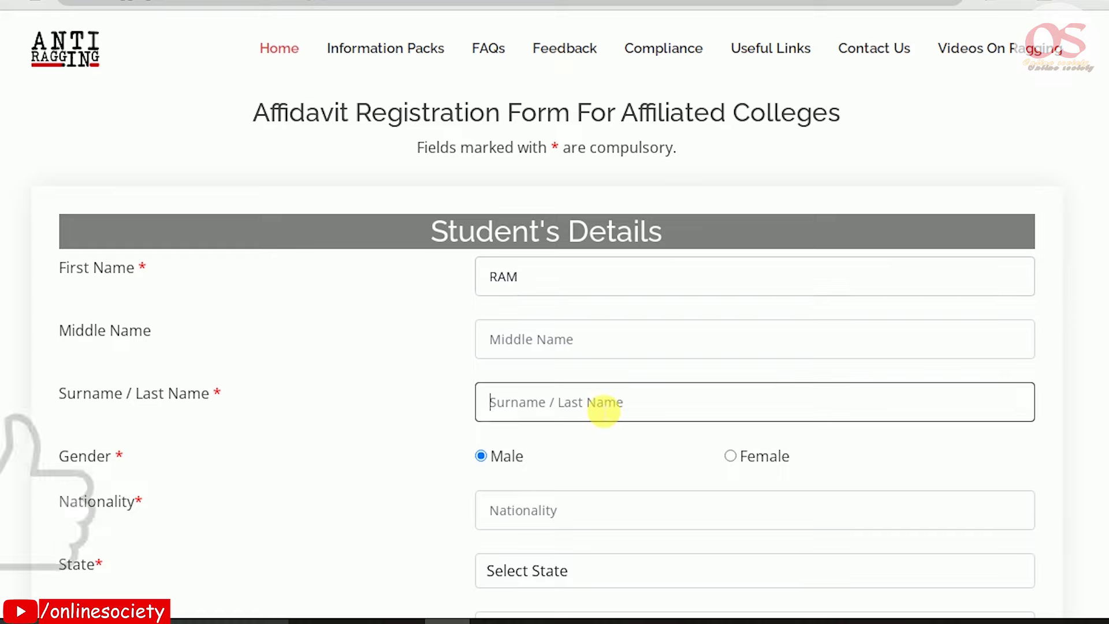
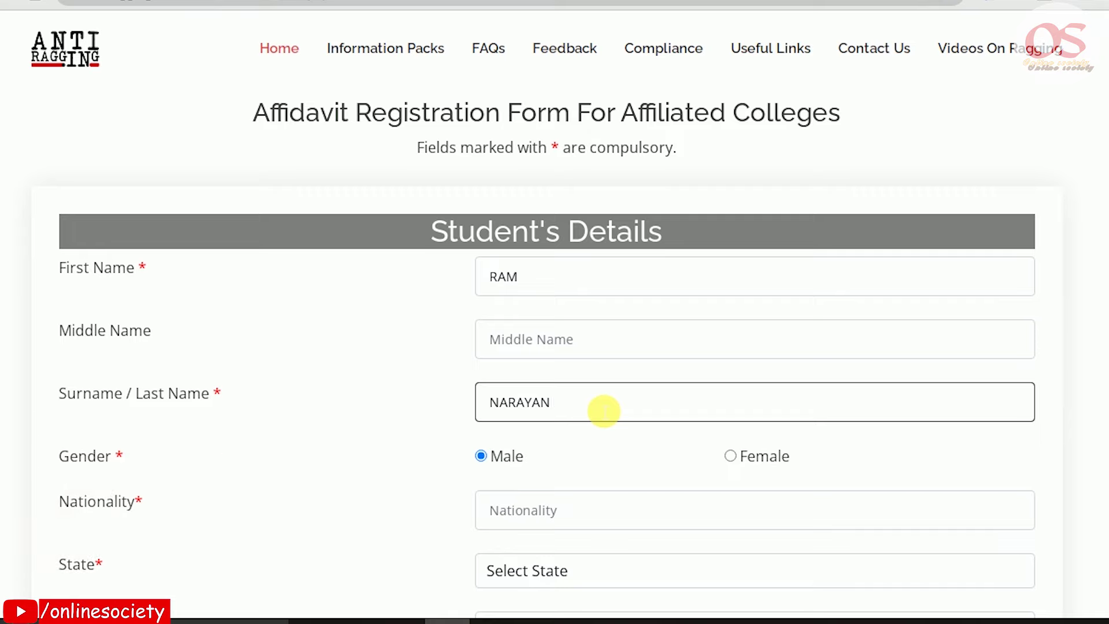
Dismiss the Creative Cloud error popup and set the student's nationality to INDIAN
scroll(603, 411, down, 3)
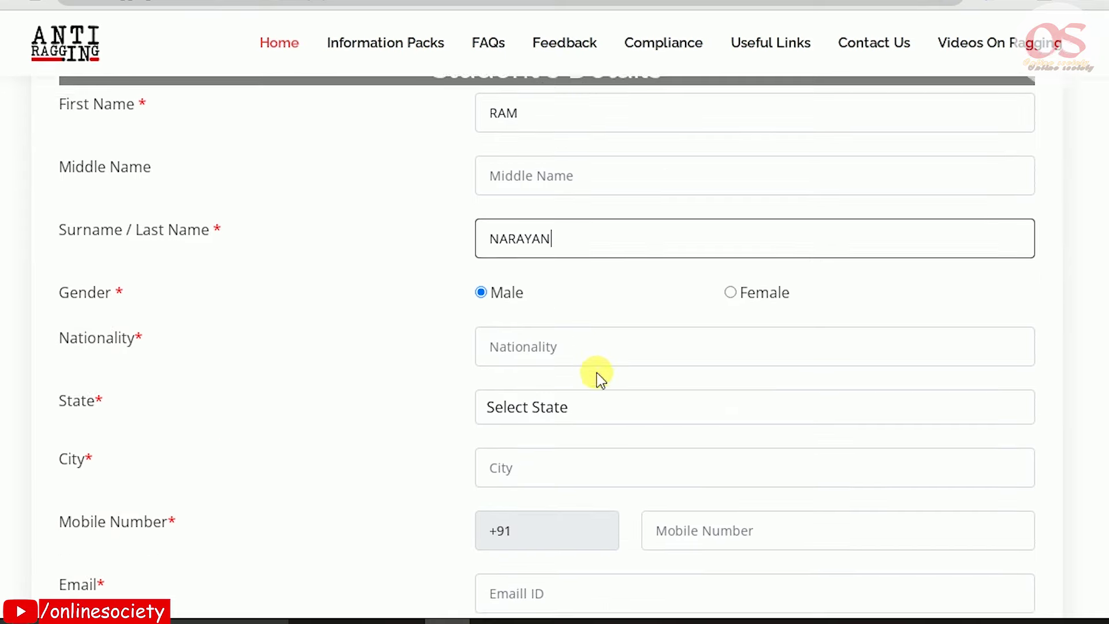
click(430, 334)
drag(490, 271, 529, 276)
drag(757, 272, 796, 267)
click(574, 330)
text(INDIA)
Choose UTTAR PRADESH as the student's state and enter BUDAUN as the city
click(569, 388)
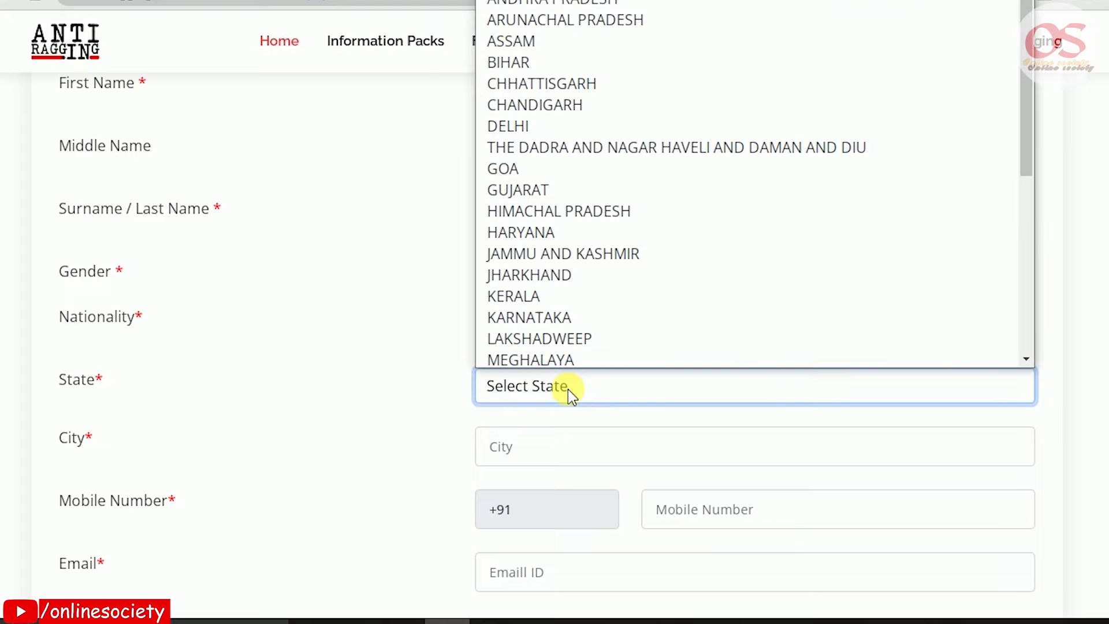
key(u)
key(Down)
key(Return)
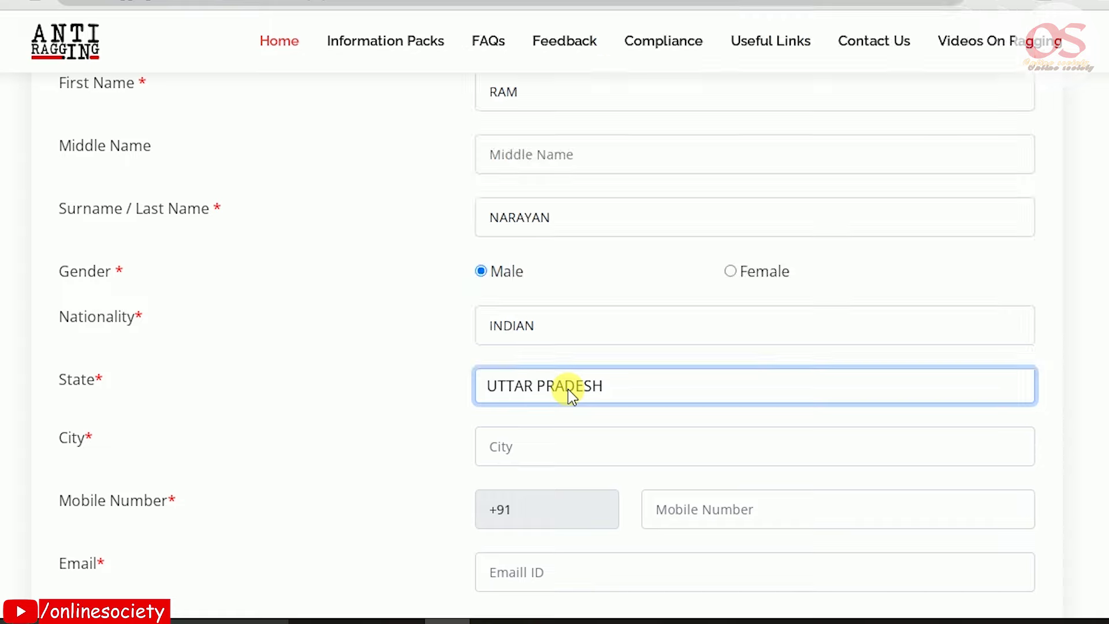
key(Tab)
text(BUDAUN)
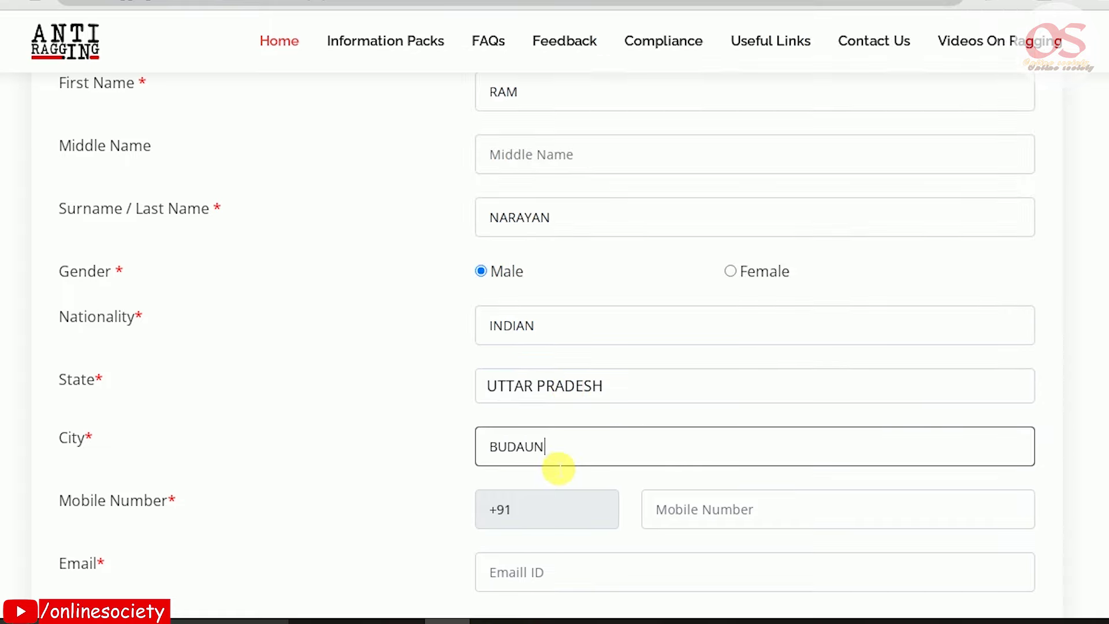
Fill in the student's mobile number and email address
scroll(557, 458, down, 2)
click(721, 434)
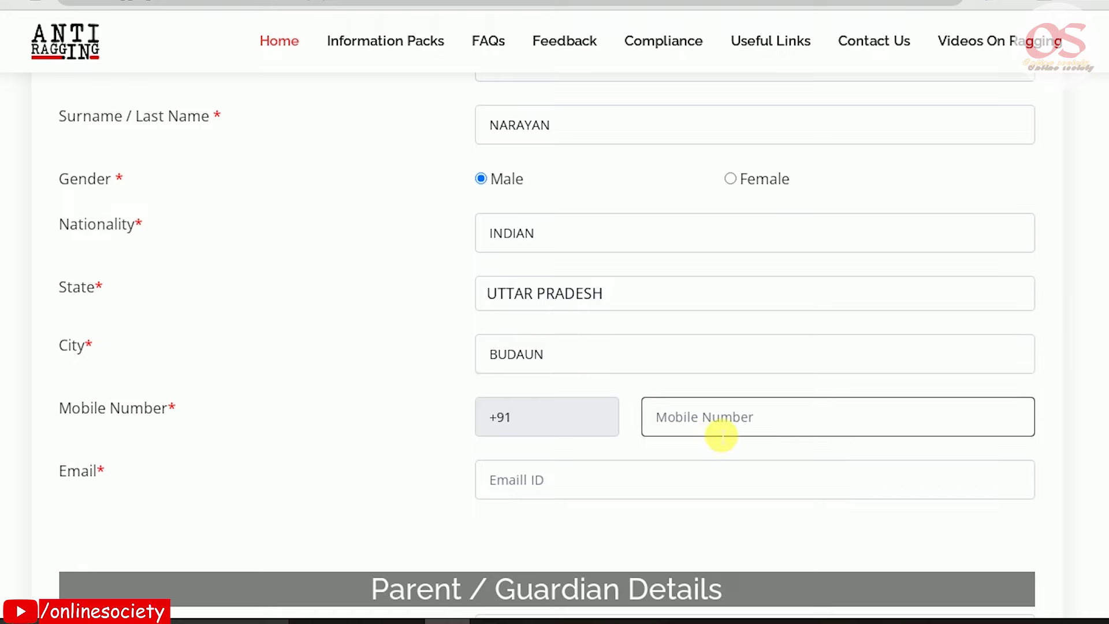
text(8)
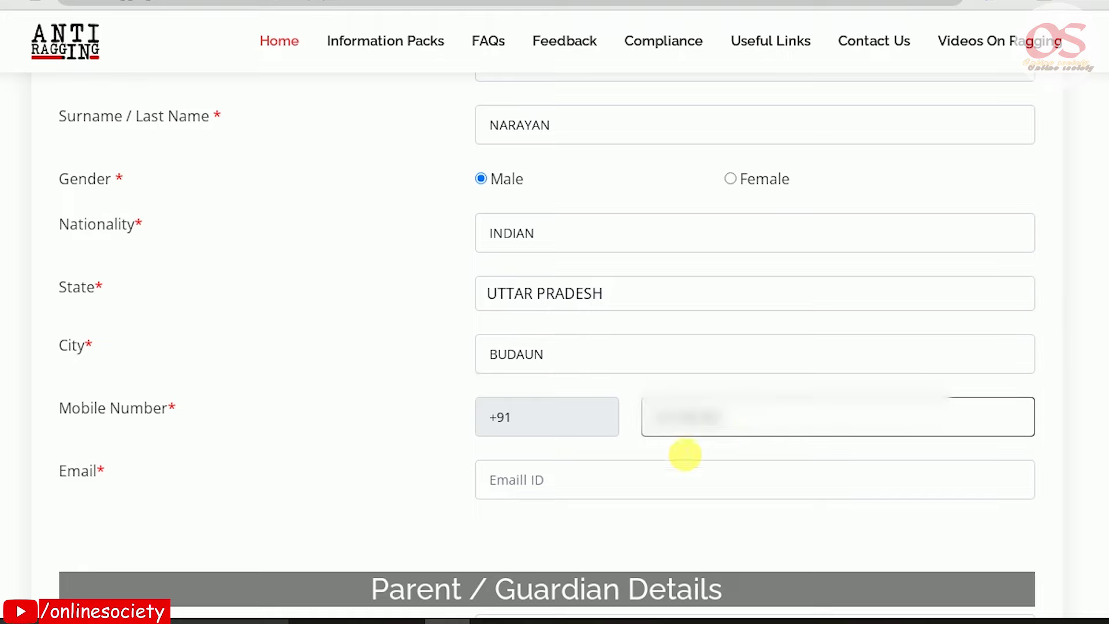
click(666, 486)
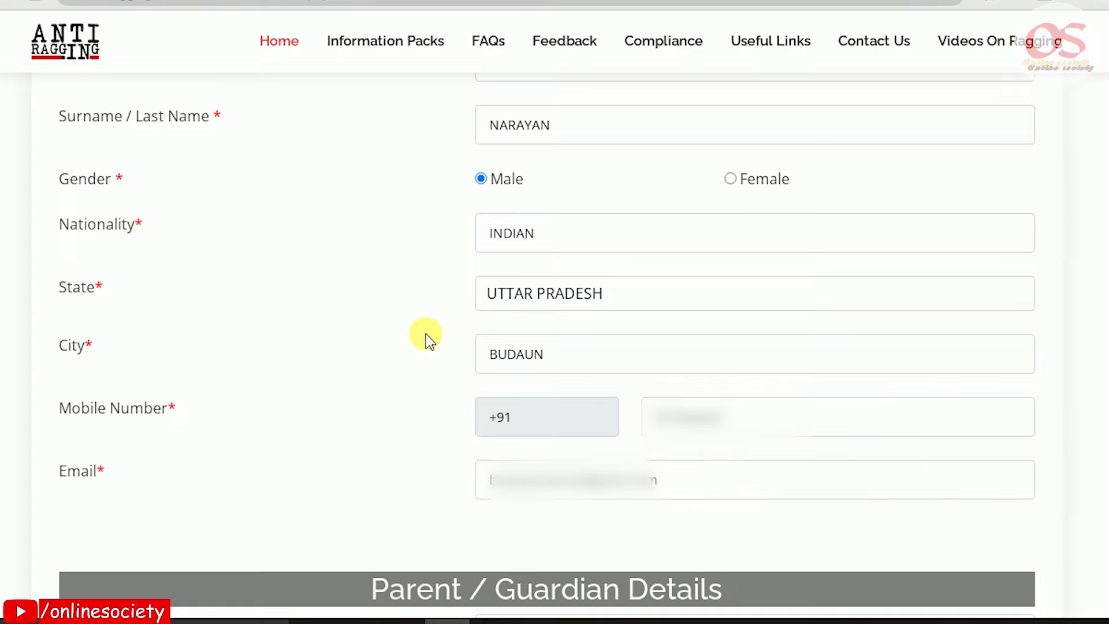
scroll(426, 335, down, 8)
drag(372, 127, 744, 138)
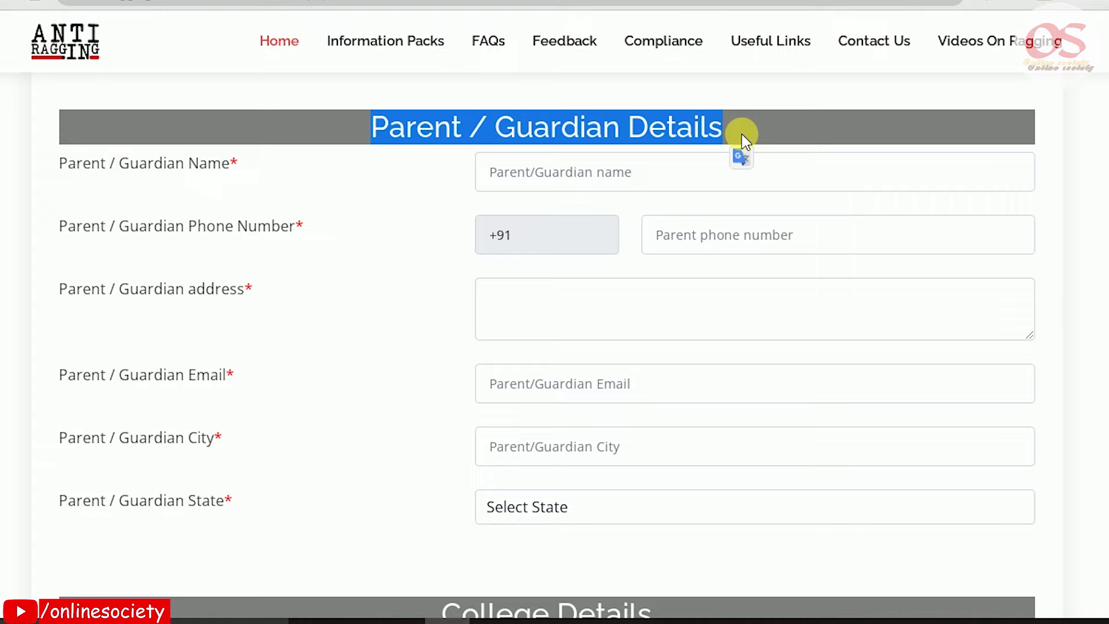
Fill in the parent/guardian's name, phone number and postal address
click(628, 174)
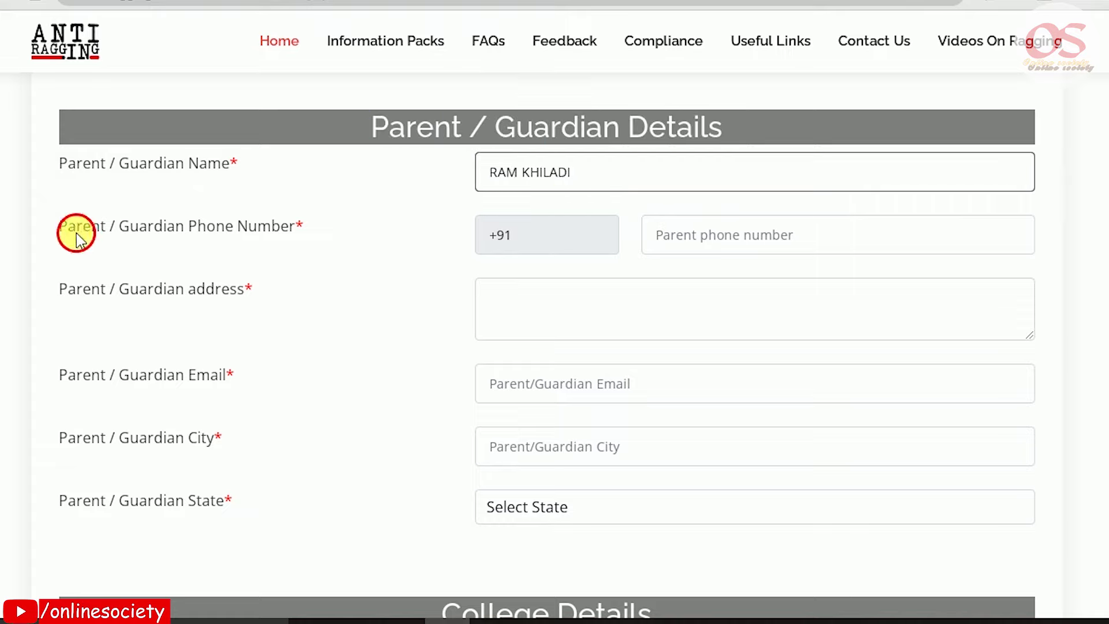
drag(77, 234, 296, 229)
click(863, 243)
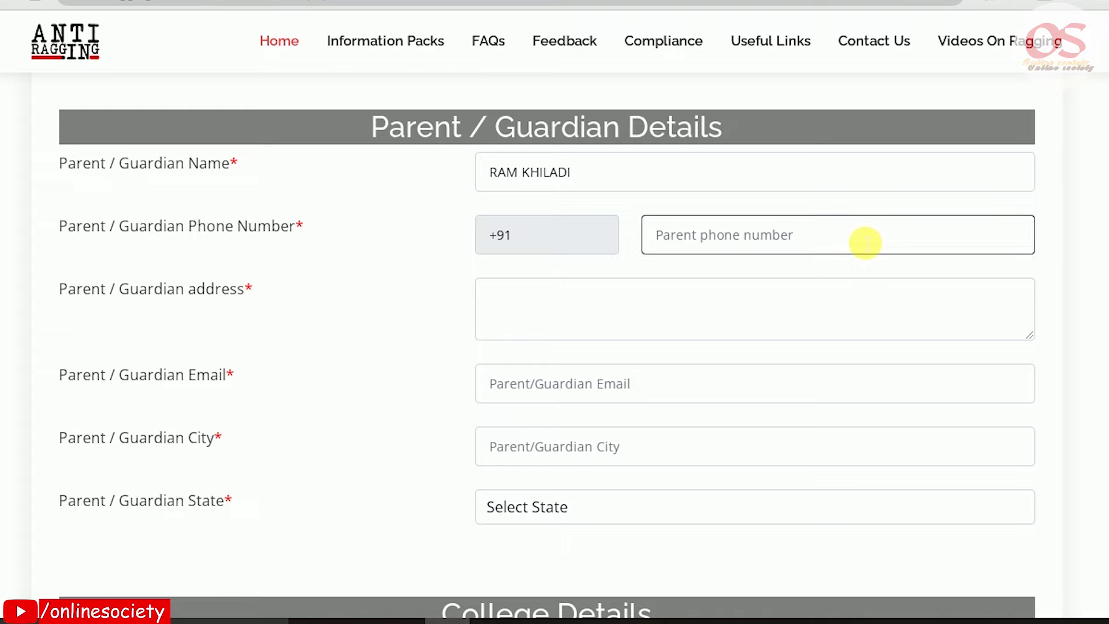
text(9876543210)
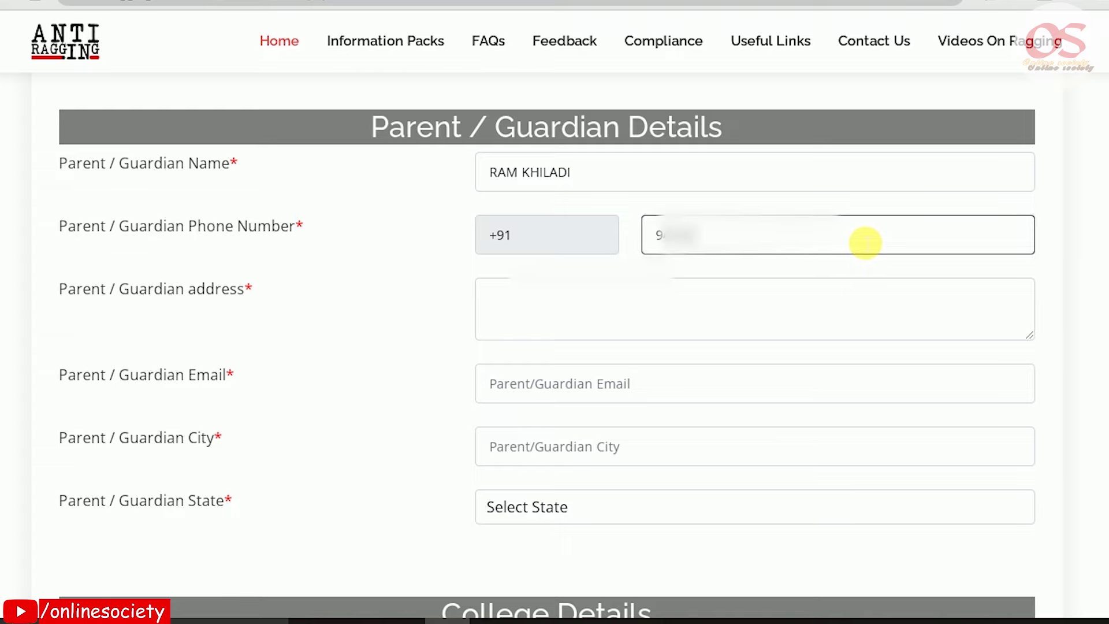
click(729, 303)
text(MEERUT CANTT MEERUT UTTAR PRADESH)
Paste the guardian's email, set city BUDAUN and state UTTAR PRADESH
drag(109, 381, 236, 382)
click(555, 385)
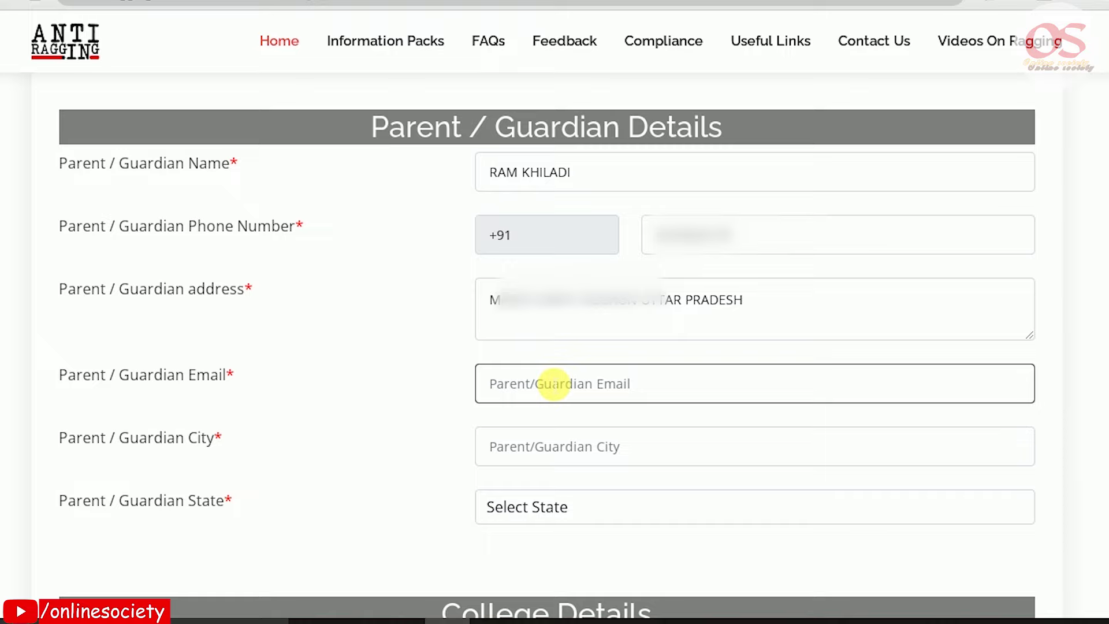
key(ctrl+v)
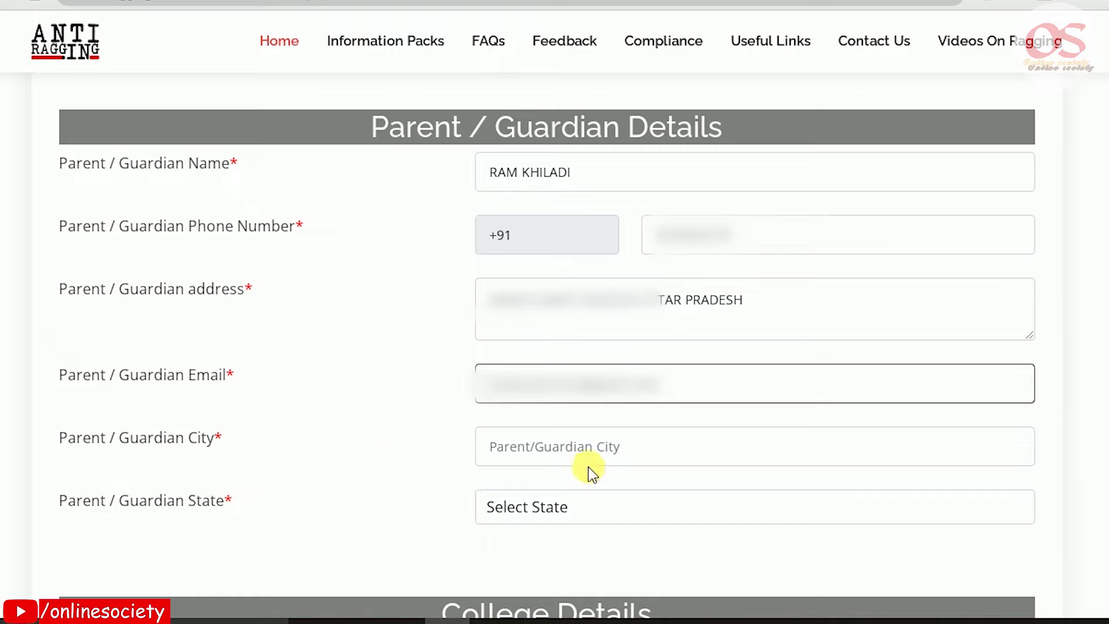
click(601, 459)
text(buda)
key(BackSpace)
key(BackSpace)
key(BackSpace)
key(BackSpace)
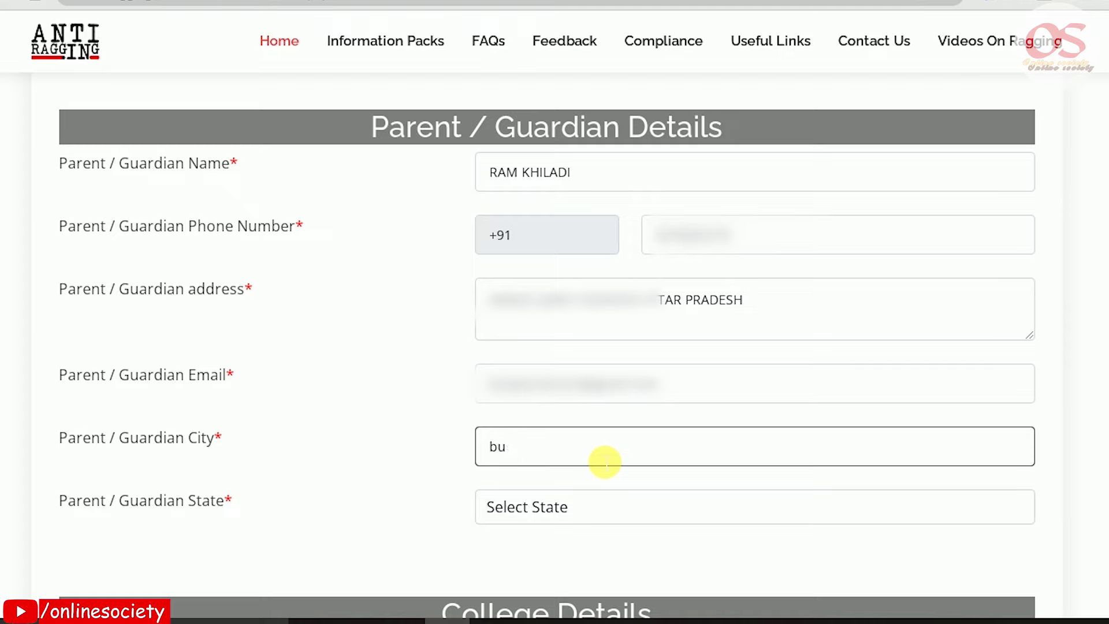
text(BUDAUN)
click(574, 498)
key(u)
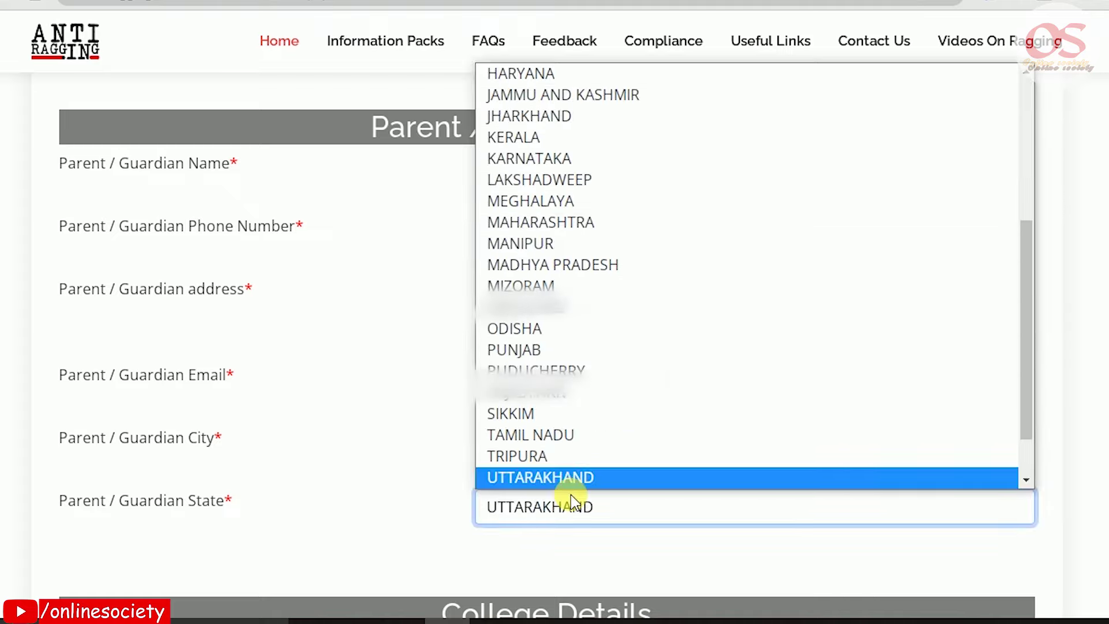
key(Down)
key(Return)
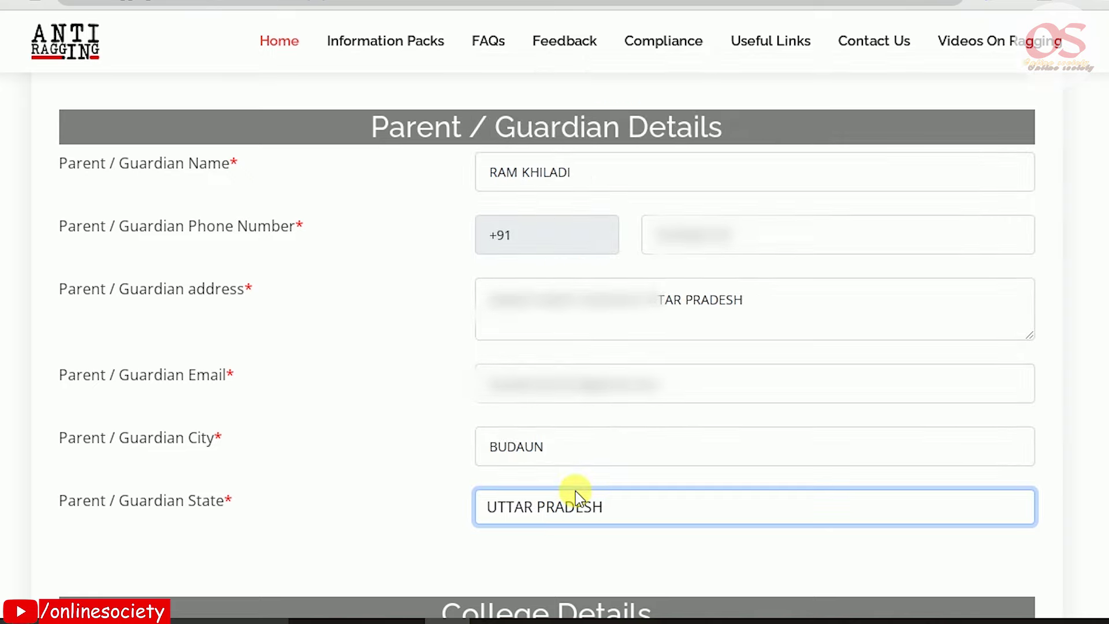
scroll(577, 497, down, 8)
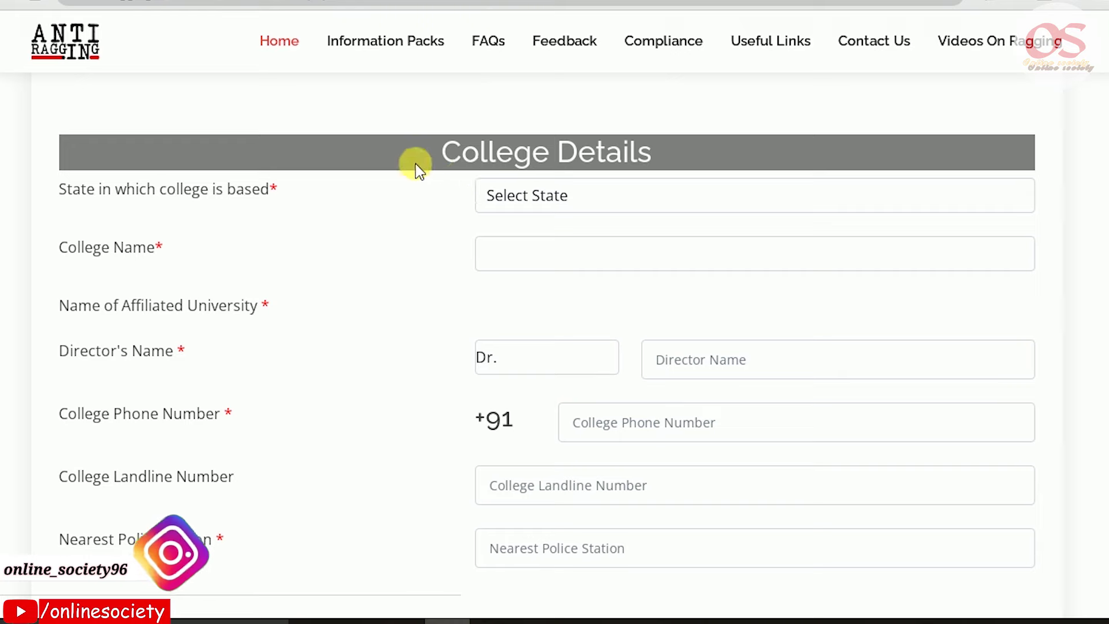
Set the college state to UTTAR PRADESH and pick Jyoti College of Science & Technology
drag(453, 154, 718, 141)
click(654, 204)
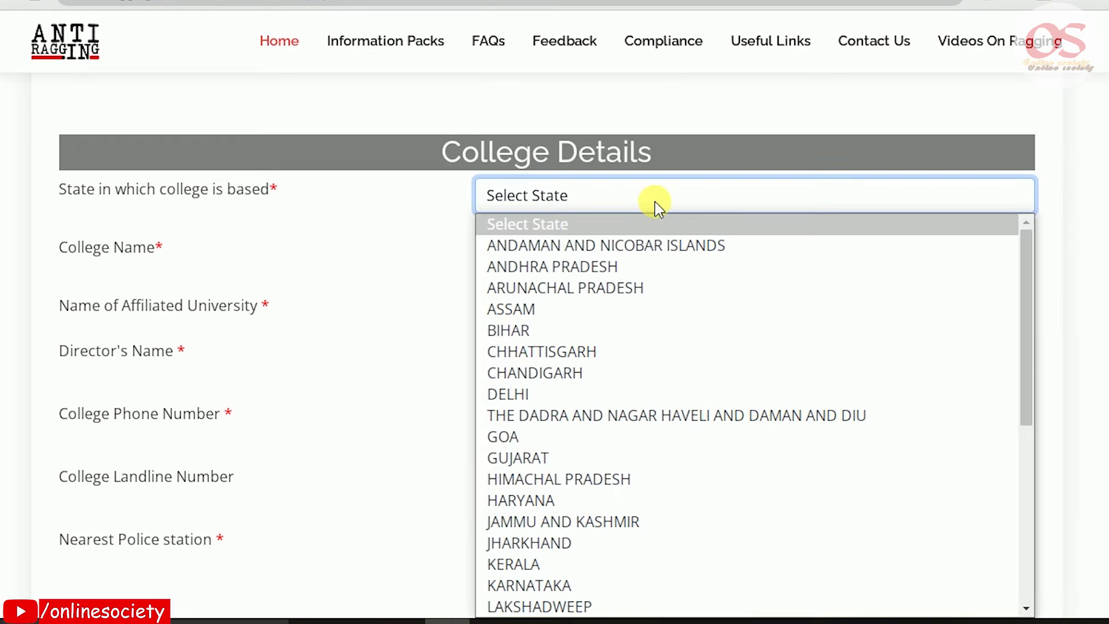
key(u)
key(u)
key(Return)
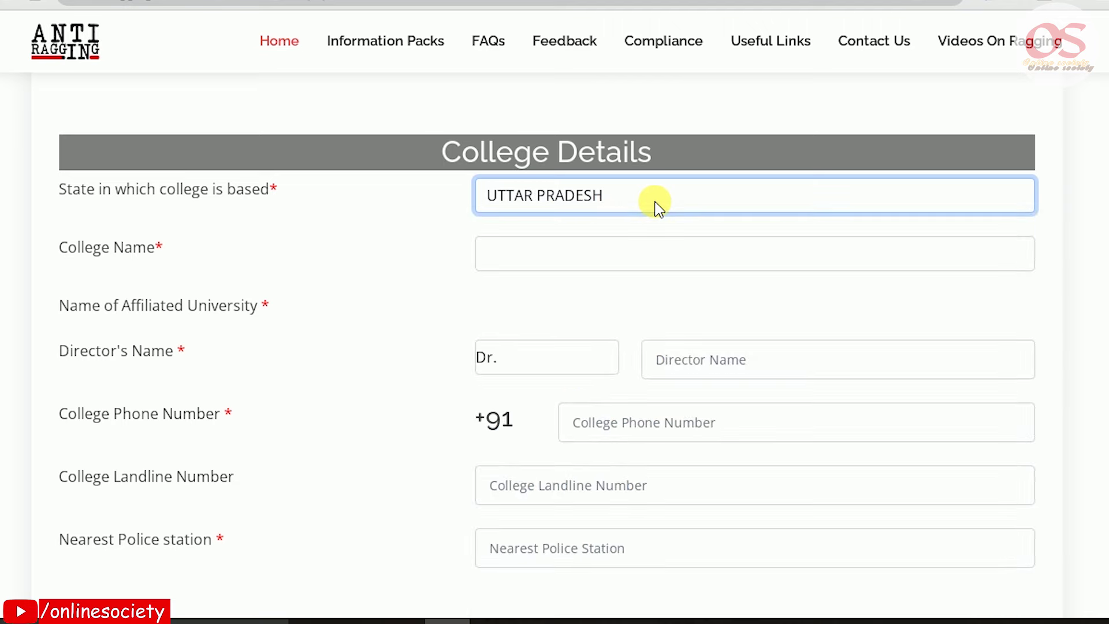
click(554, 255)
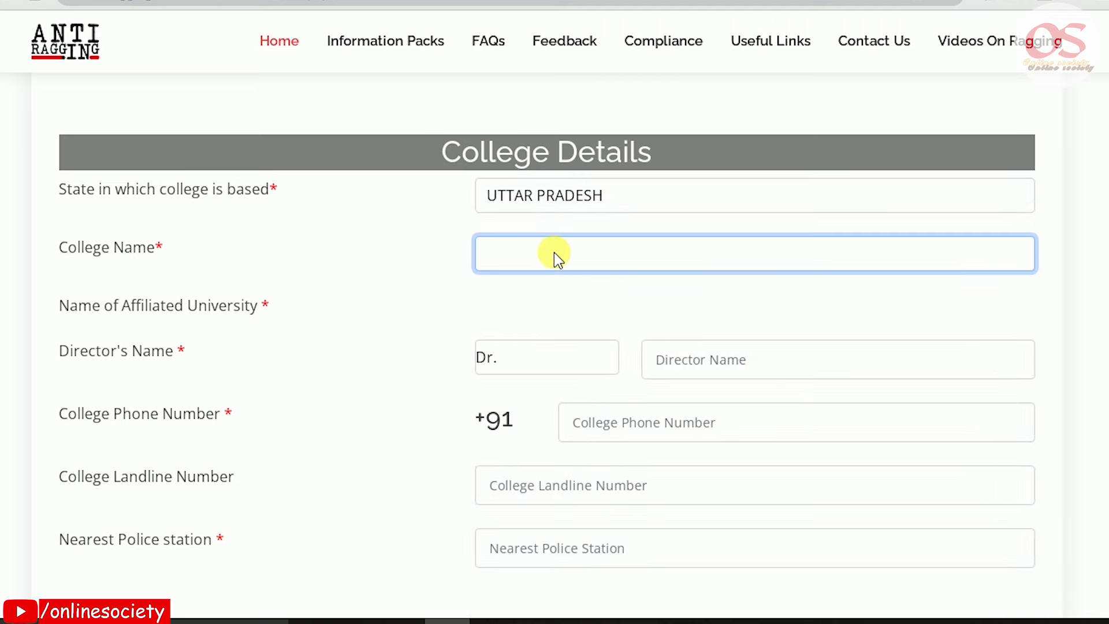
click(557, 256)
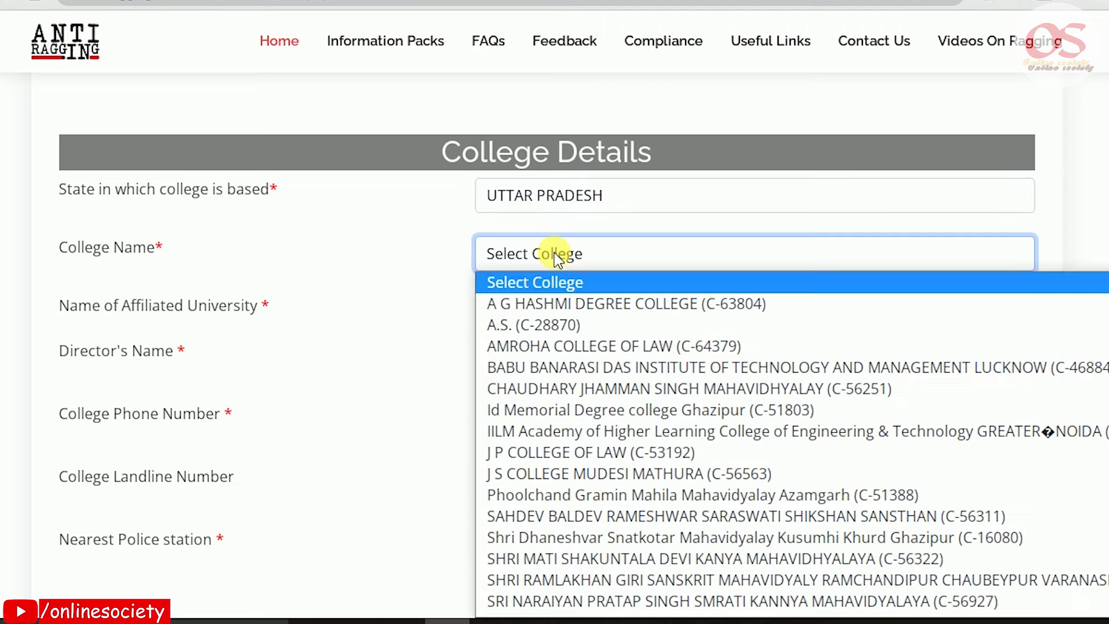
text(jyoti)
key(Return)
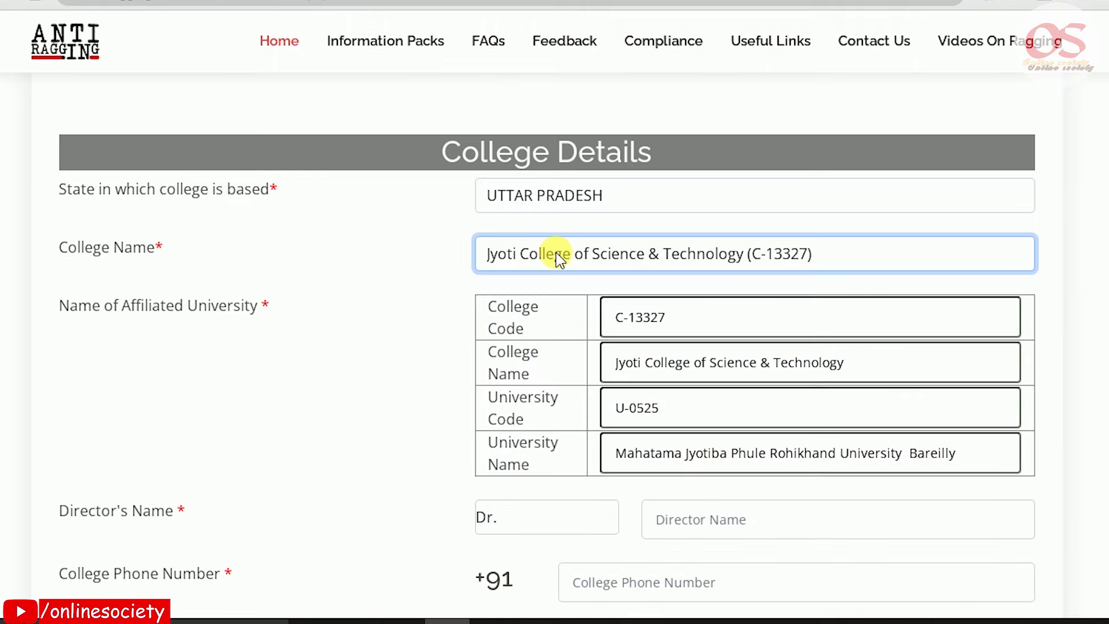
Review the auto-filled college code, college name, university code U-0525 and university name
drag(625, 317, 728, 329)
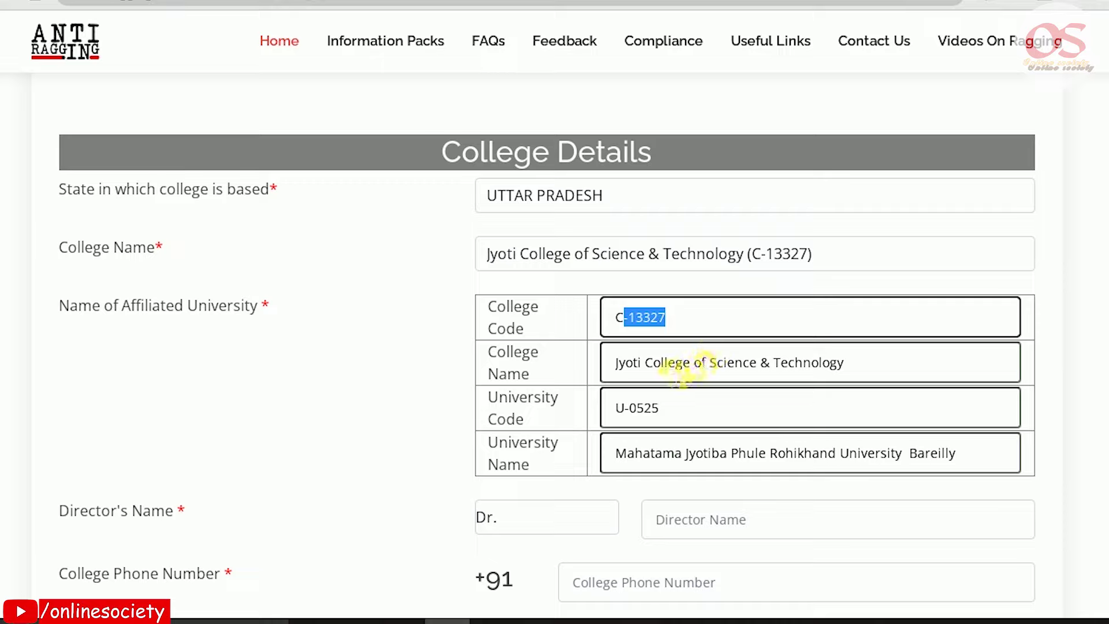
click(601, 364)
drag(795, 362, 918, 373)
click(617, 362)
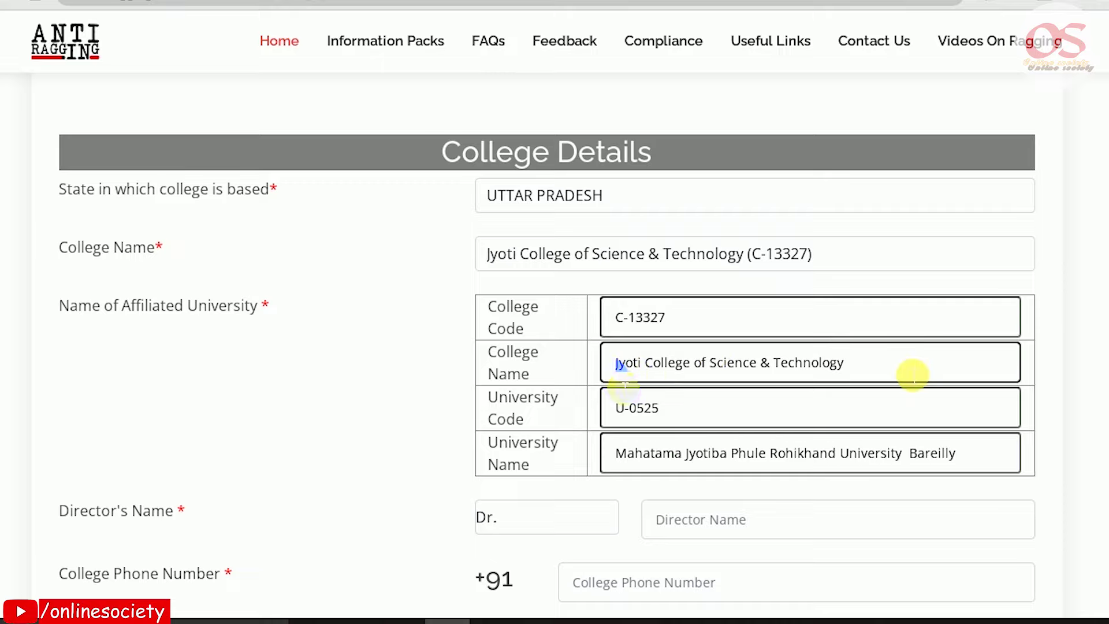
drag(661, 408, 614, 408)
drag(628, 453, 975, 460)
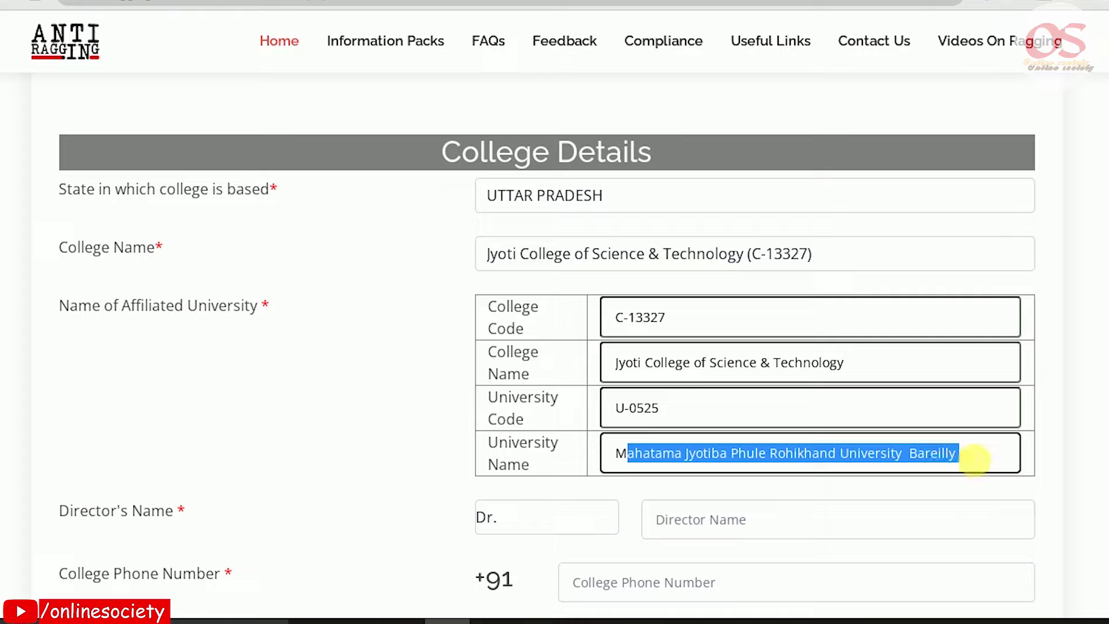
click(974, 461)
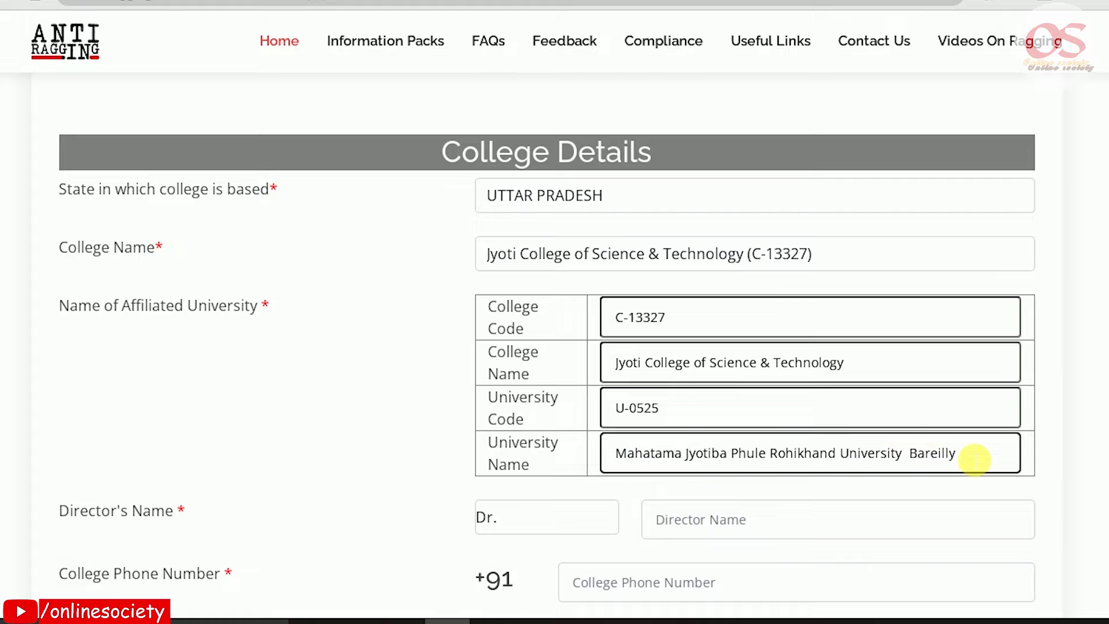
scroll(973, 460, down, 2)
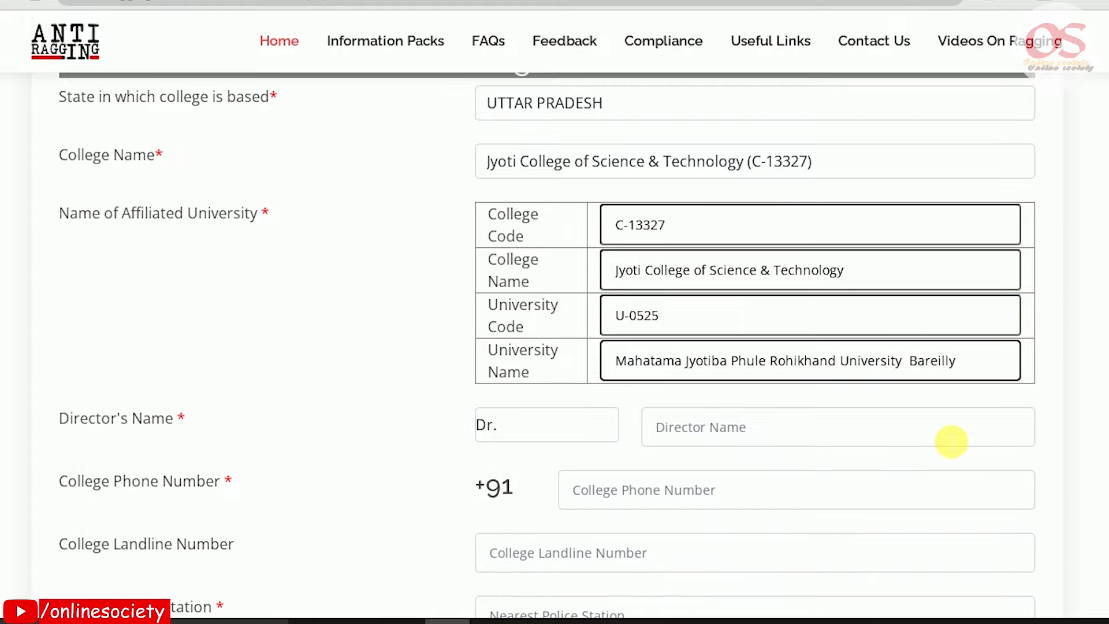
Enter the director's name in the Director's Name field
click(859, 431)
scroll(857, 430, down, 2)
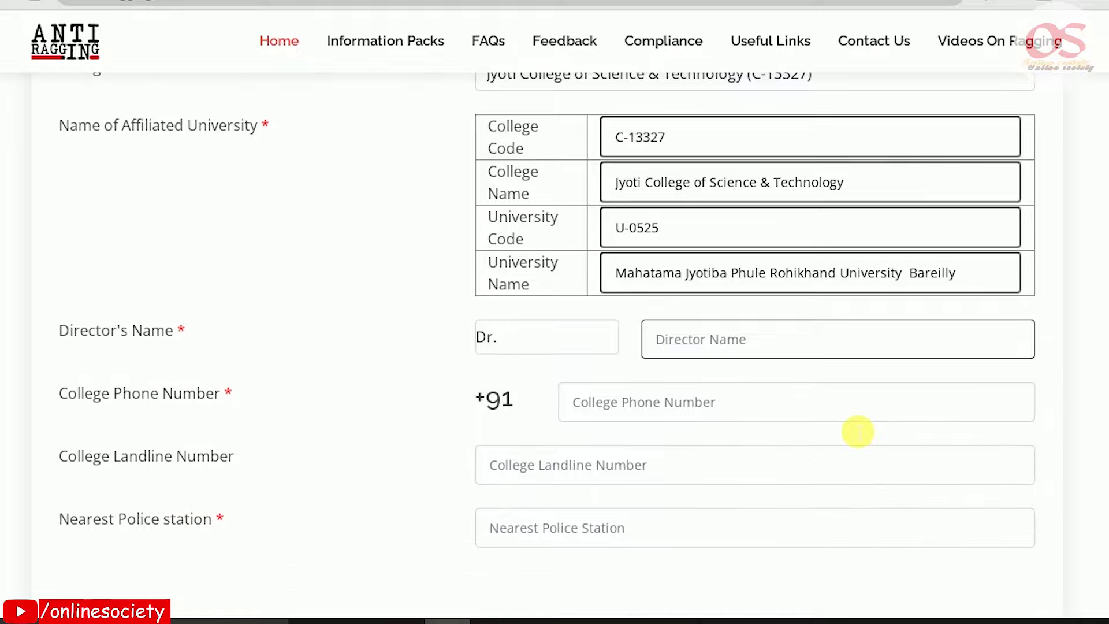
drag(64, 329, 168, 328)
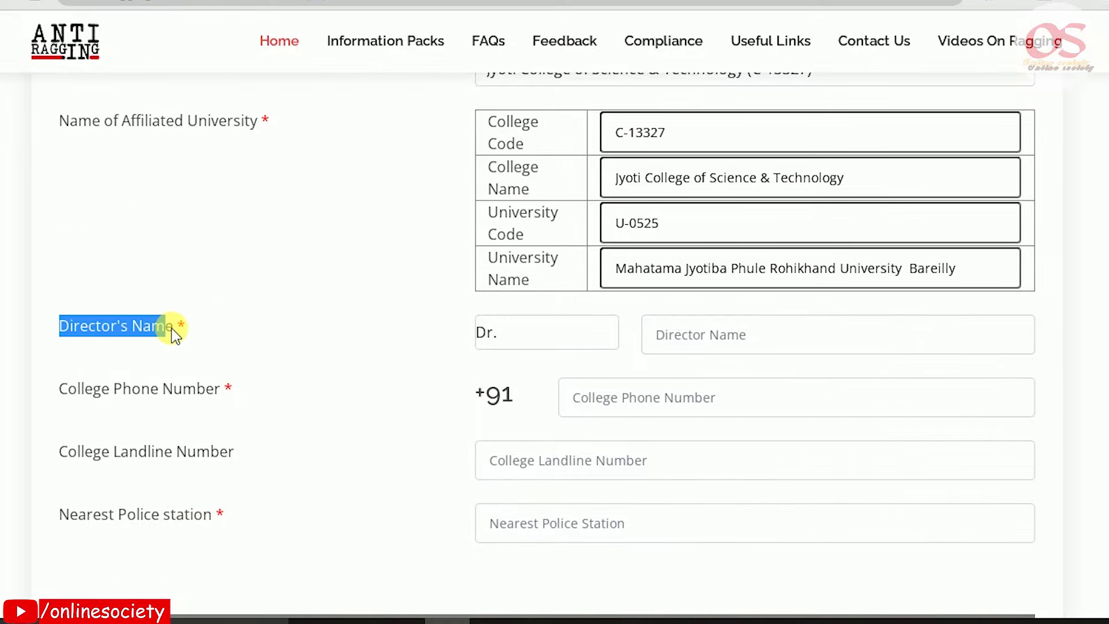
click(722, 341)
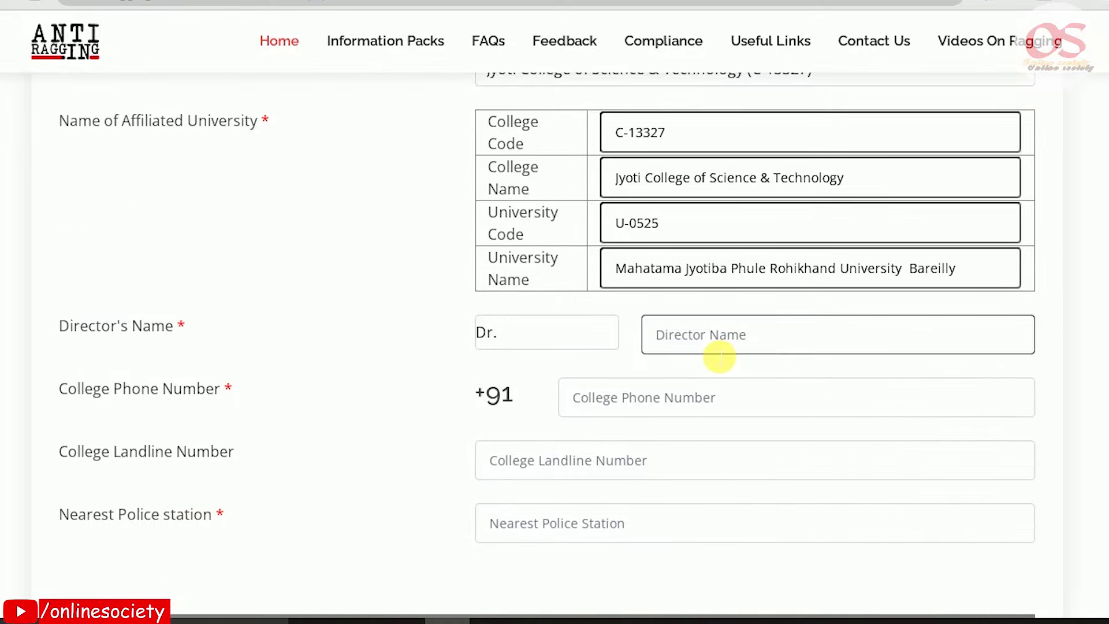
Enter the college phone number and CIVIL LINES as the nearest police station
drag(57, 388, 207, 388)
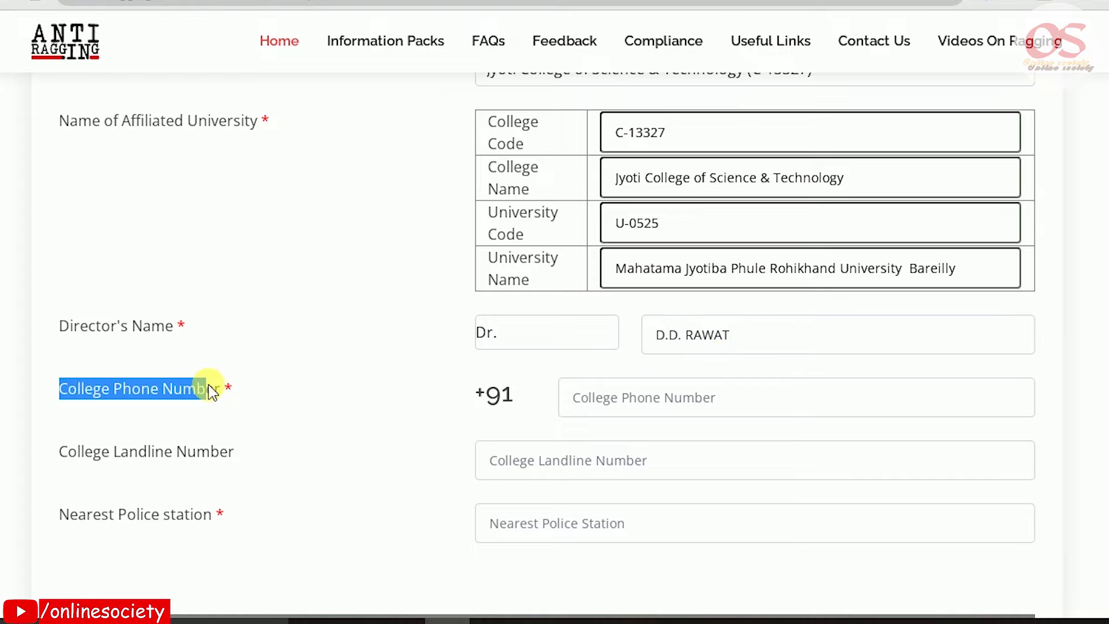
click(656, 404)
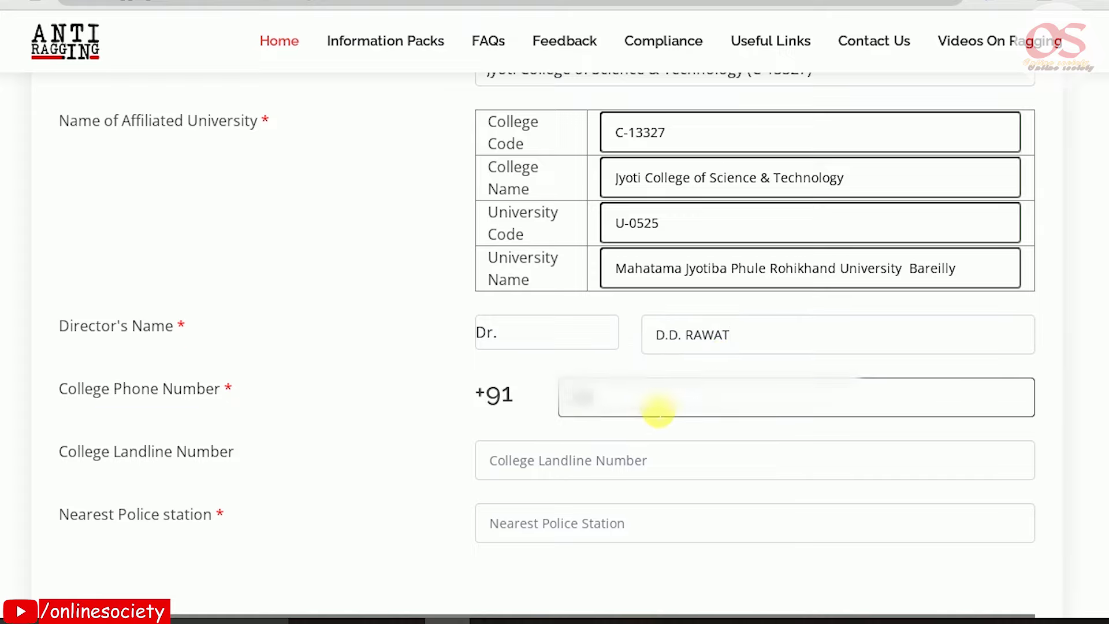
text(0123)
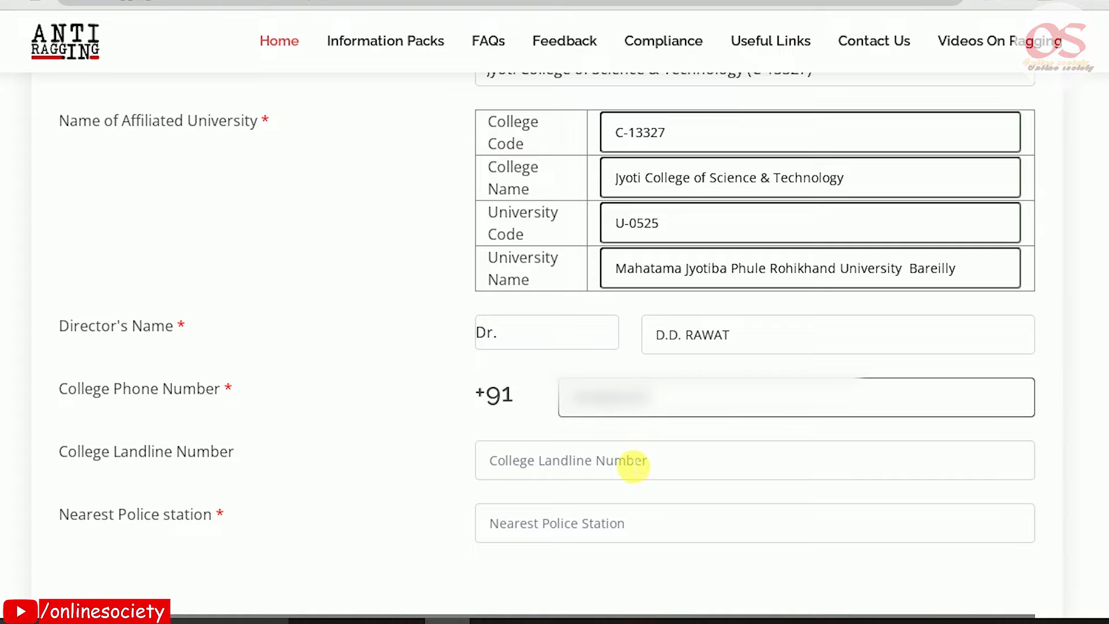
drag(35, 444, 280, 468)
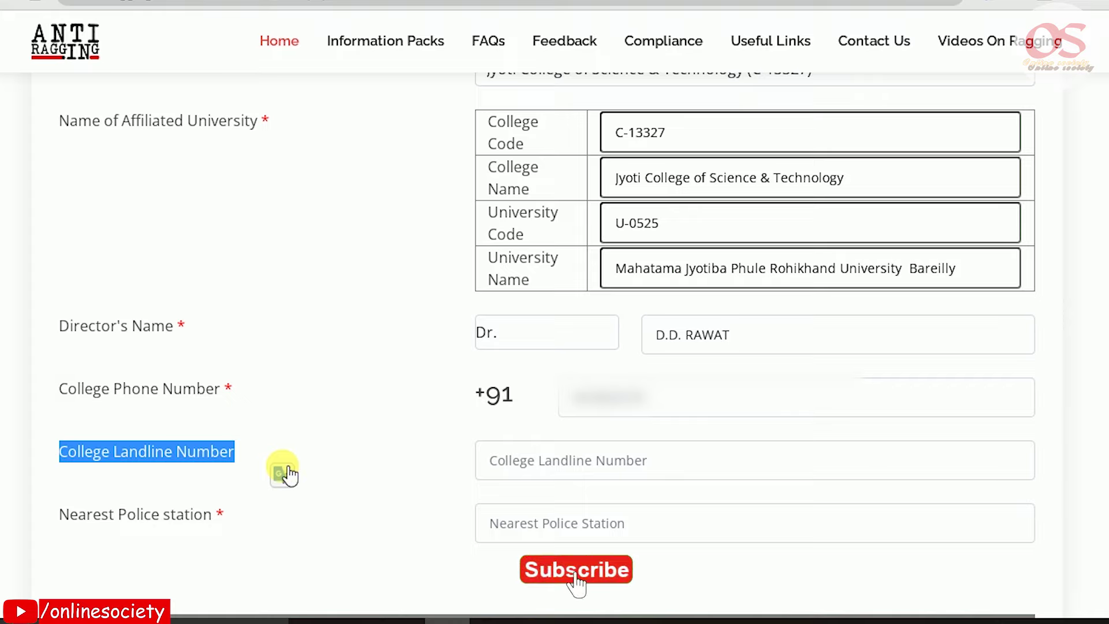
drag(60, 519, 213, 517)
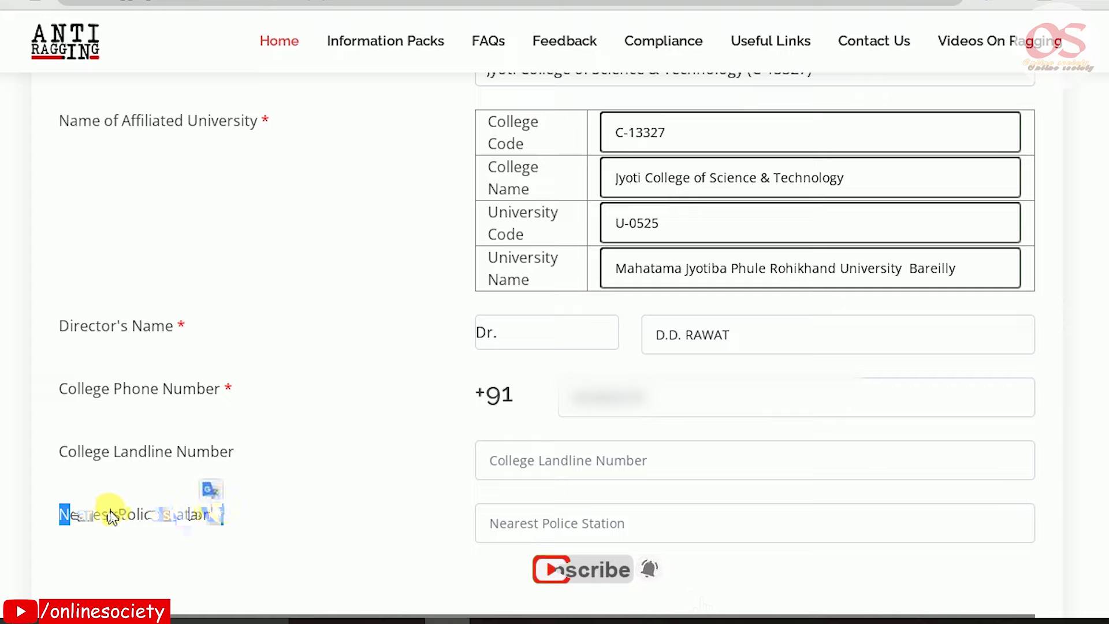
click(569, 526)
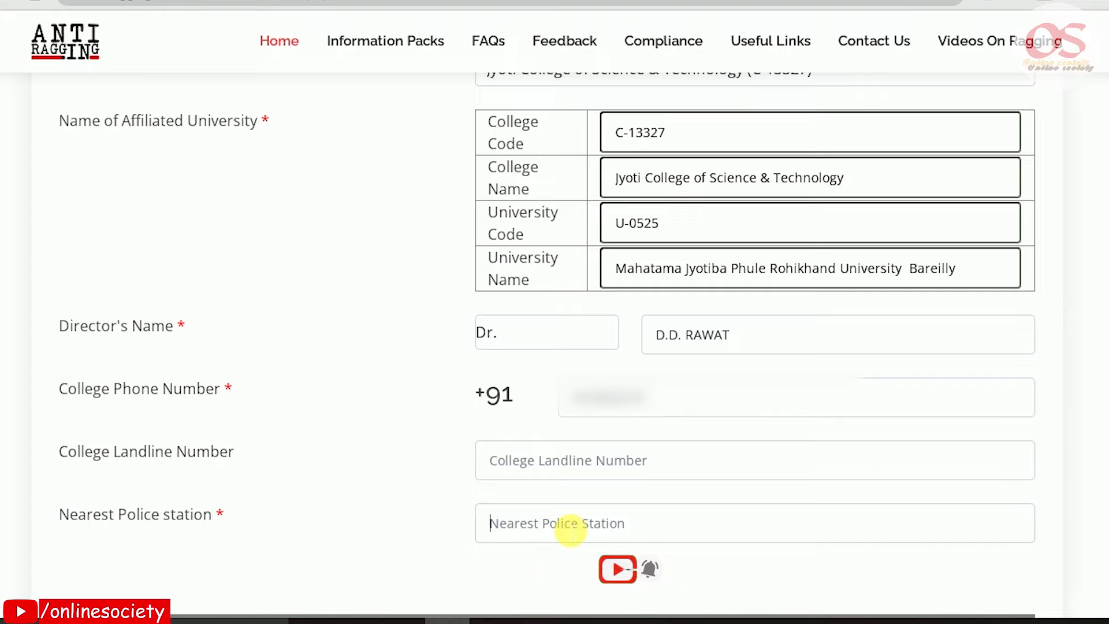
text(CIVIL LINES BUDAUN)
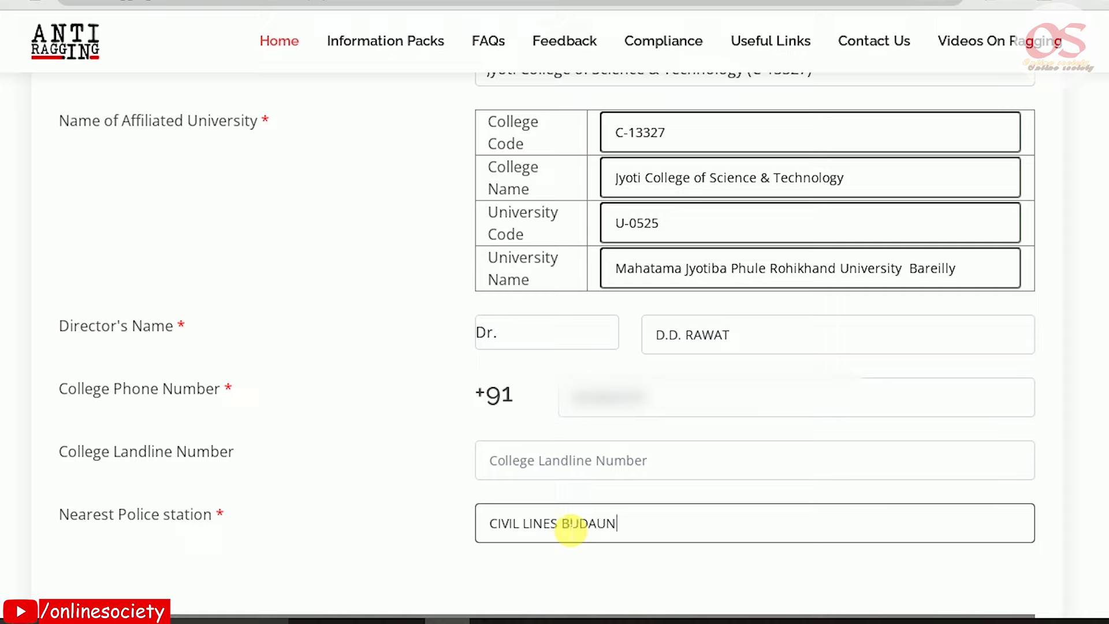
scroll(570, 526, down, 8)
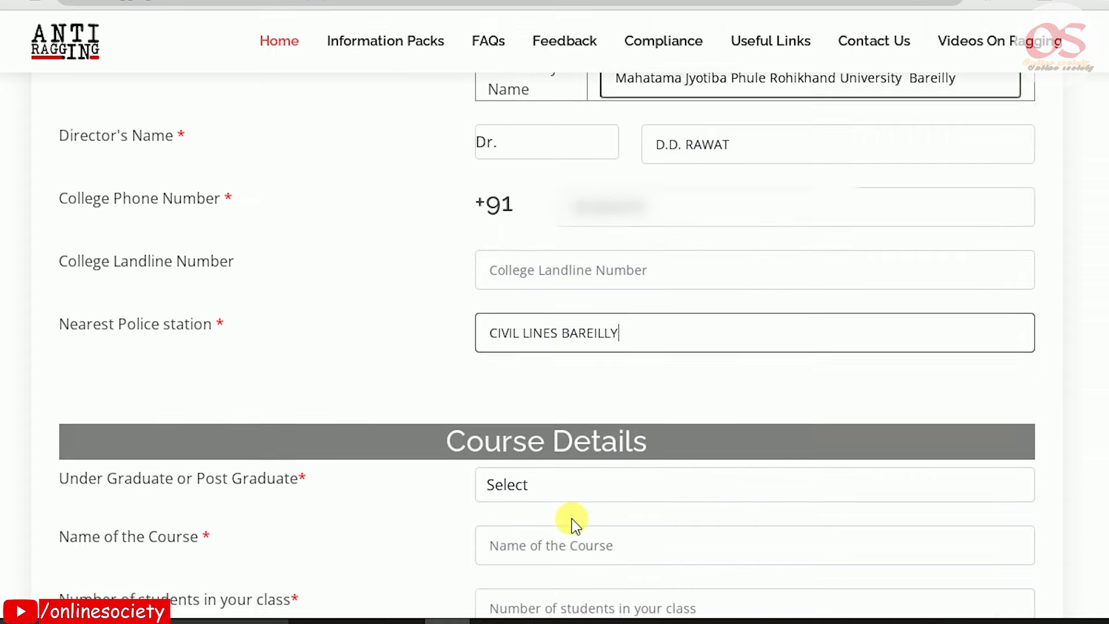
Set the degree level to Under Graduate Degree with course name B.SC. NURSING
drag(426, 156, 670, 185)
click(636, 222)
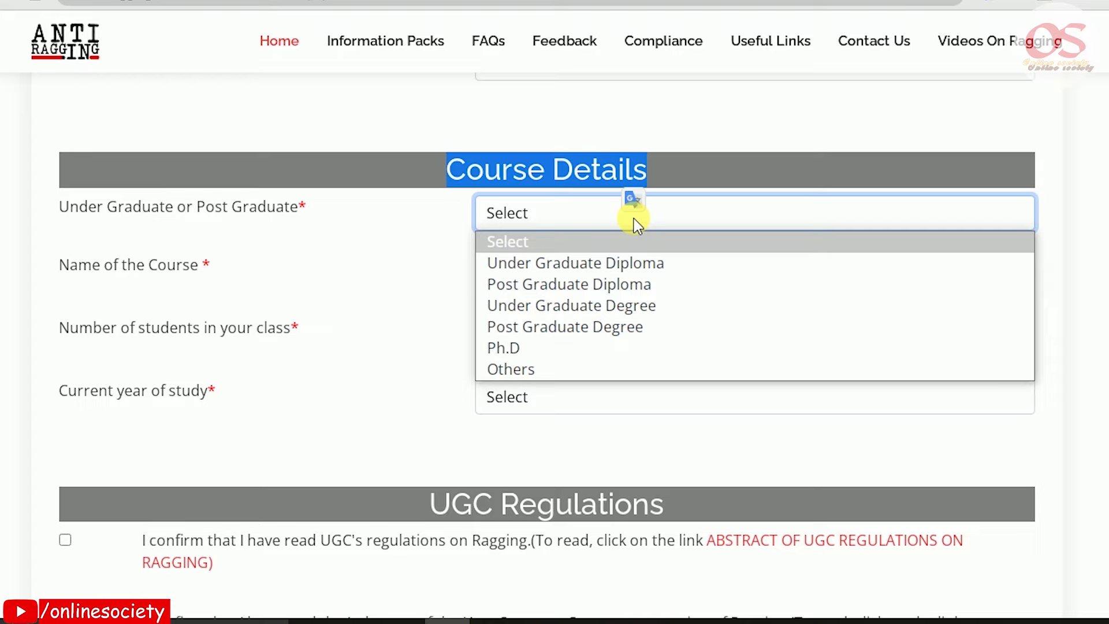
click(531, 369)
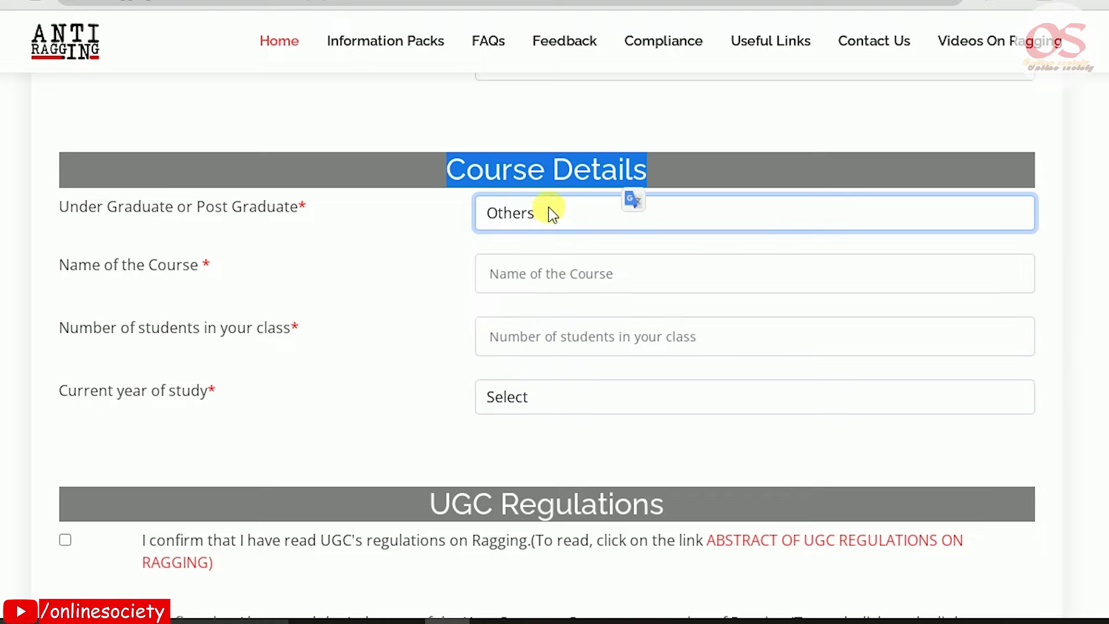
click(508, 283)
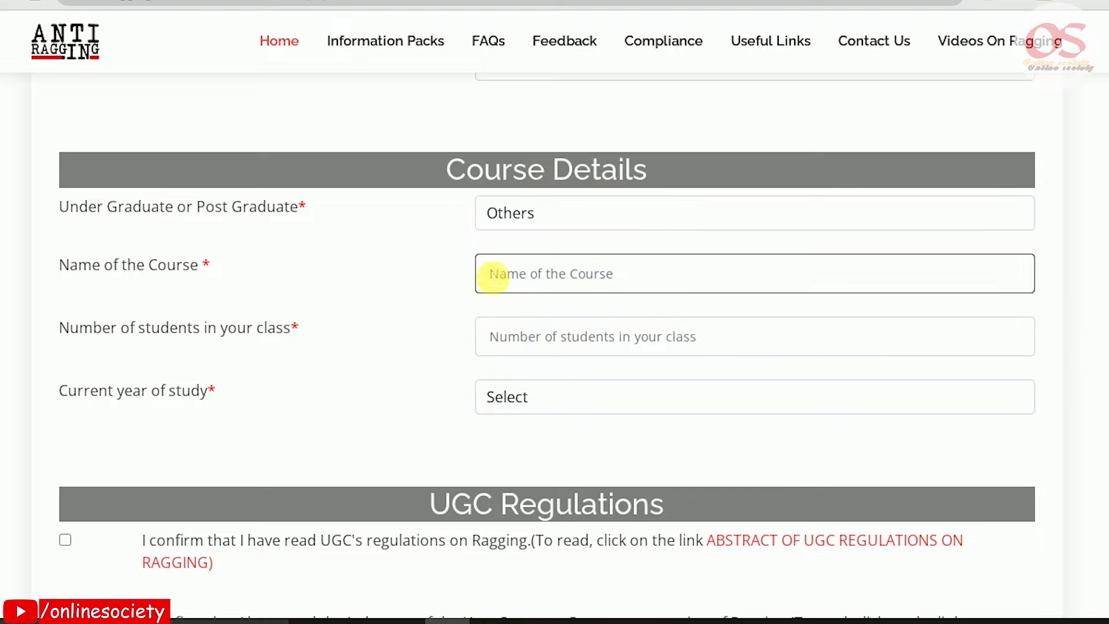
click(554, 213)
key(Up)
key(Up)
key(Up)
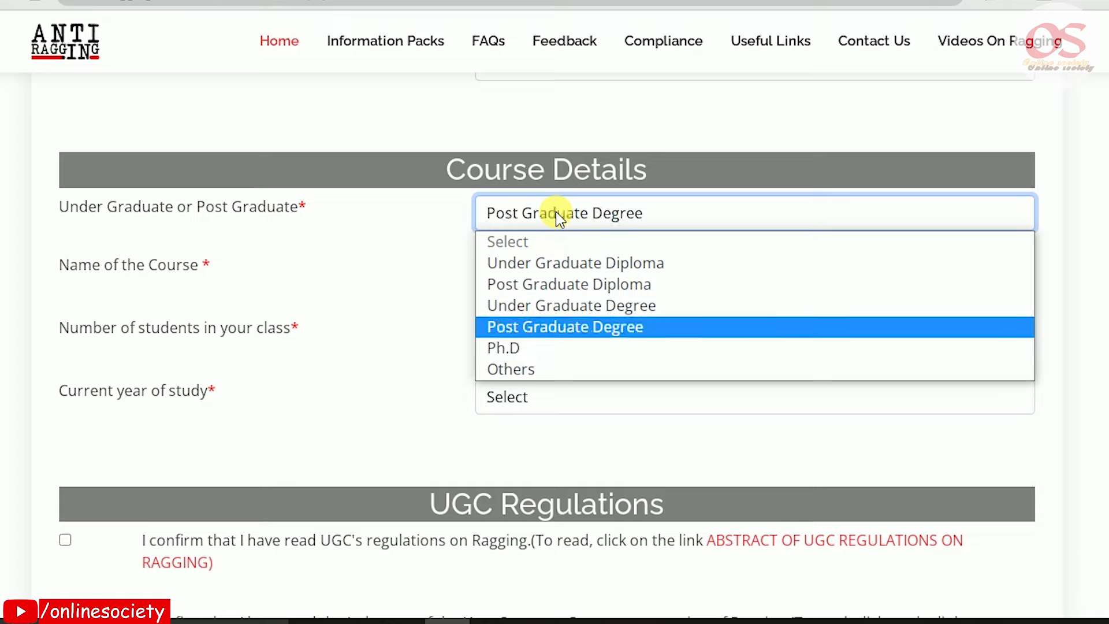
key(Return)
drag(651, 272, 119, 240)
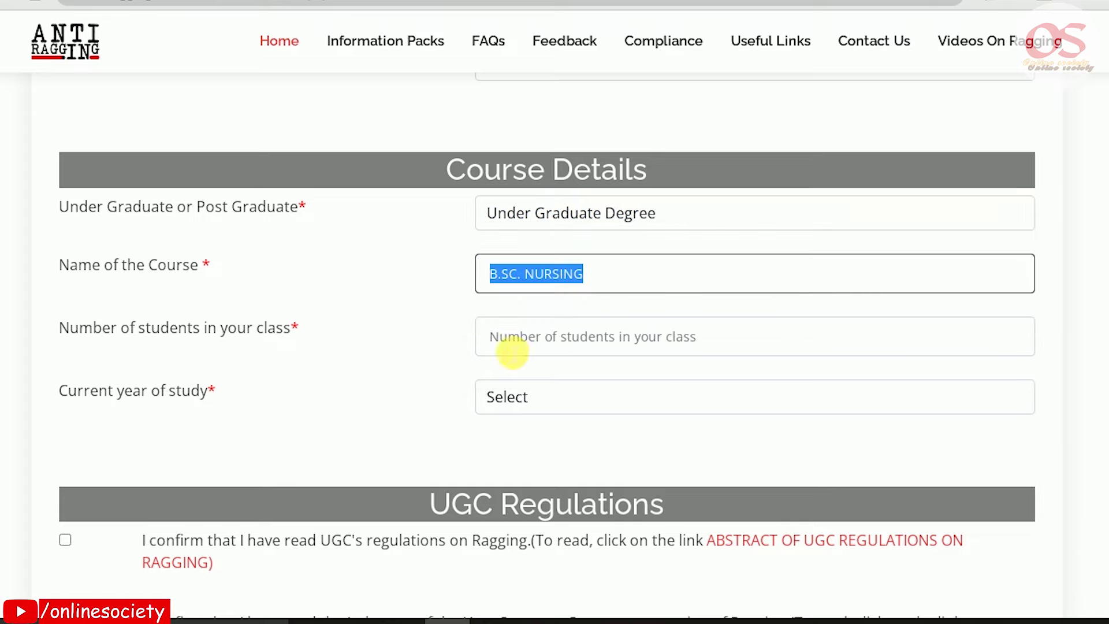
Enter 30 students, choose current year of study 1, and tick the first UGC confirmation
click(517, 351)
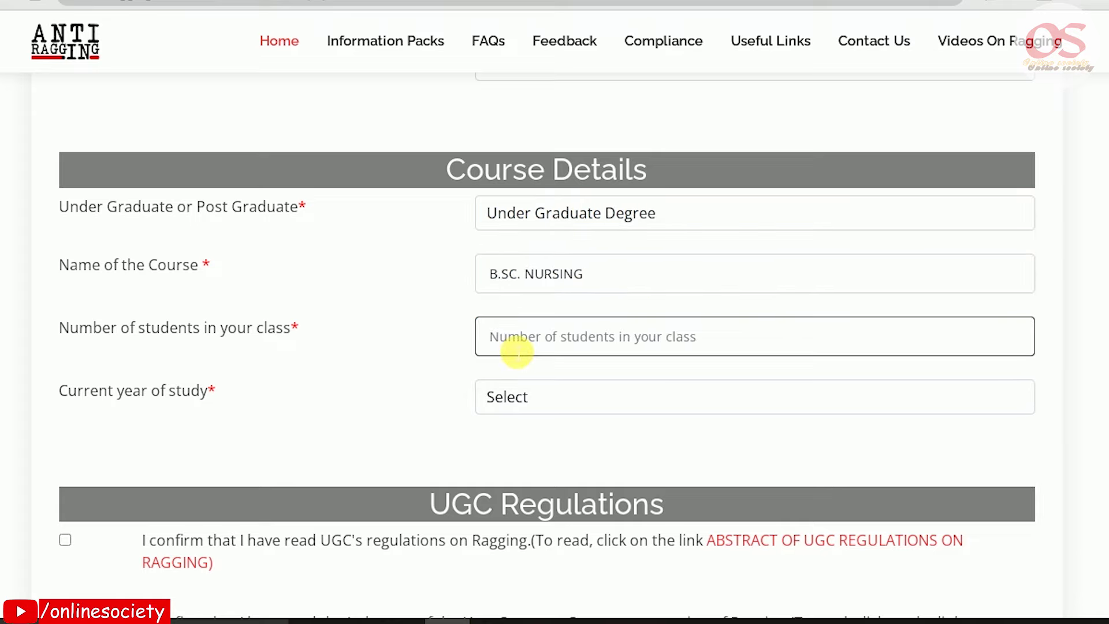
text(30)
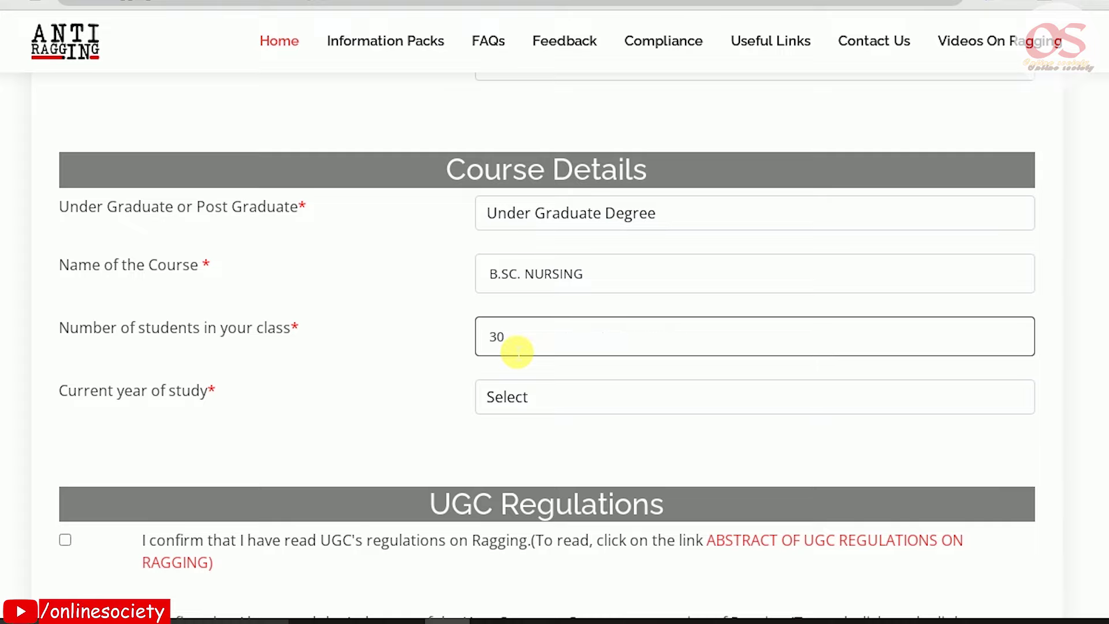
drag(75, 400, 255, 401)
click(526, 399)
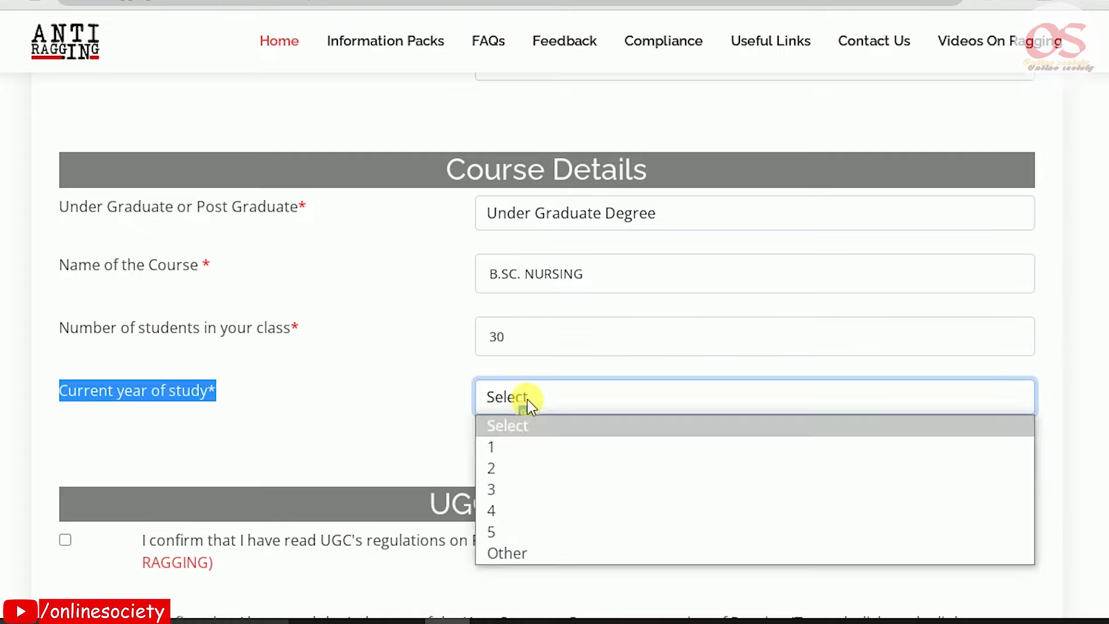
key(Down)
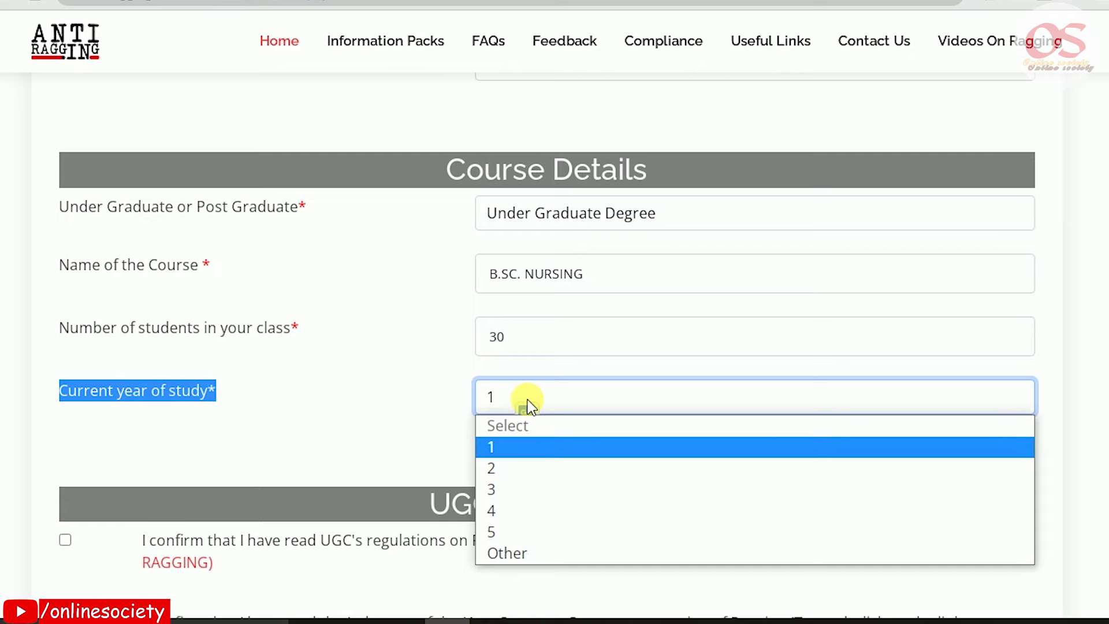
key(Return)
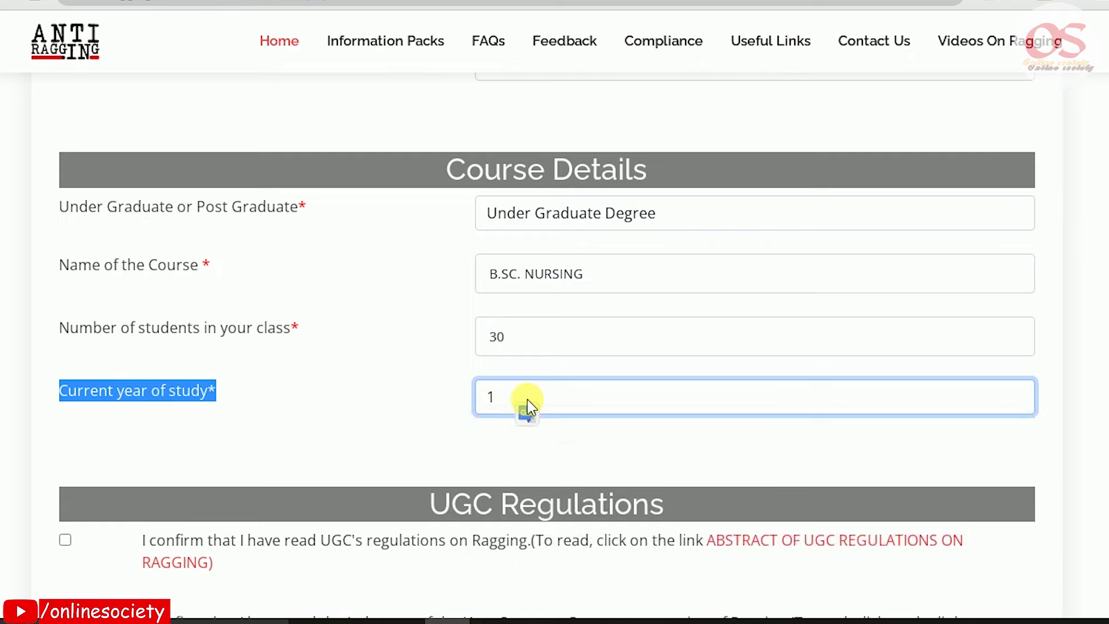
scroll(404, 370, down, 5)
click(248, 262)
drag(145, 264, 221, 289)
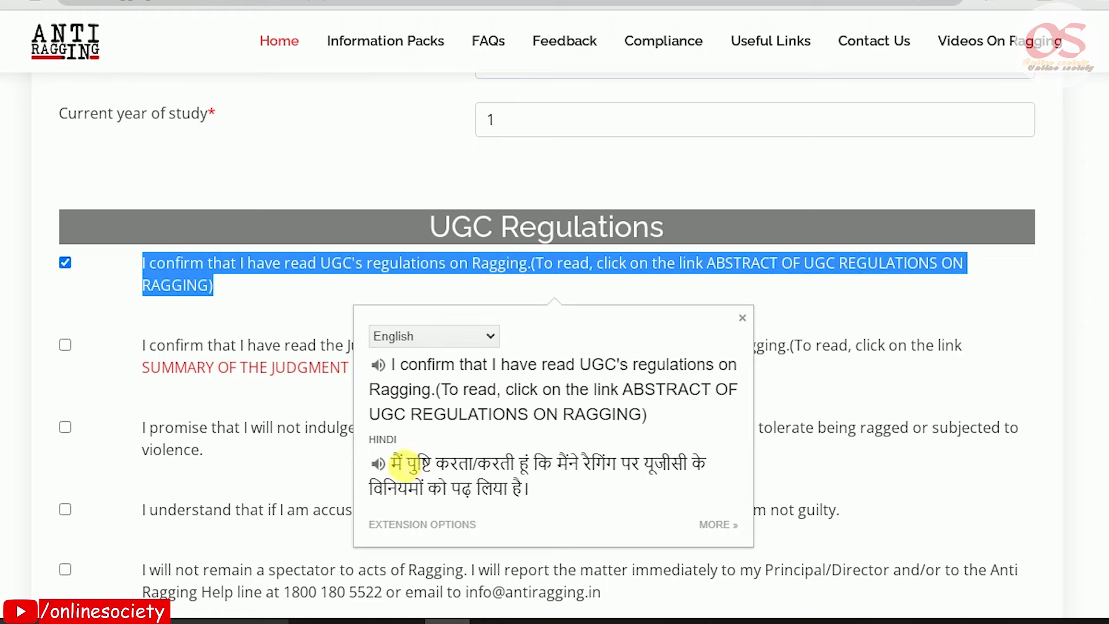
Dismiss the Hindi translation and tick the 2nd through 5th UGC Regulations declarations
drag(393, 463, 536, 492)
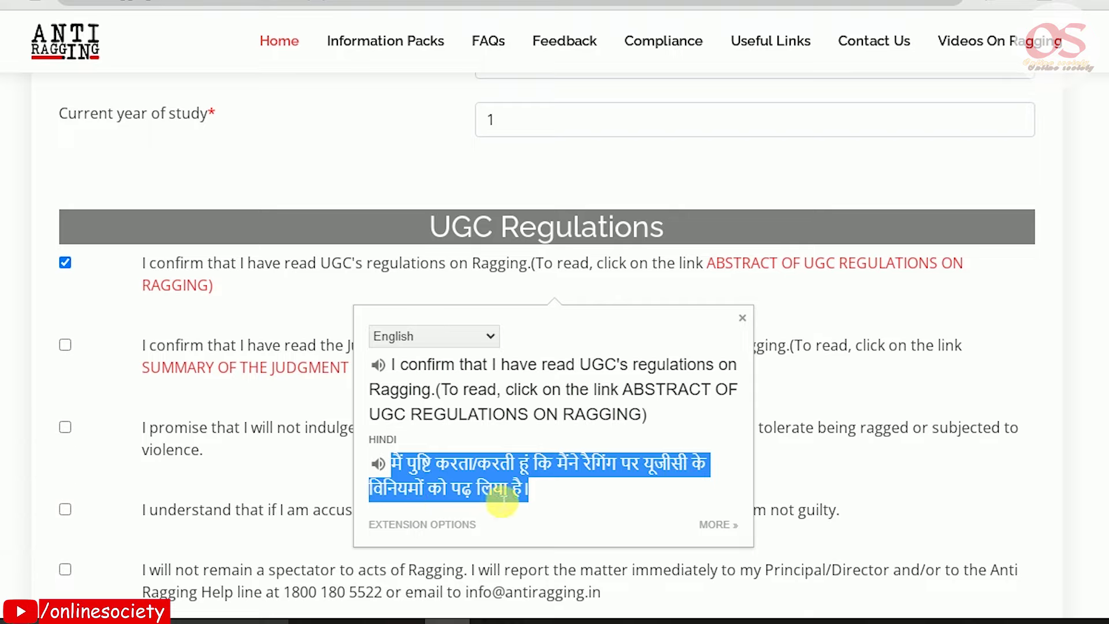
click(235, 416)
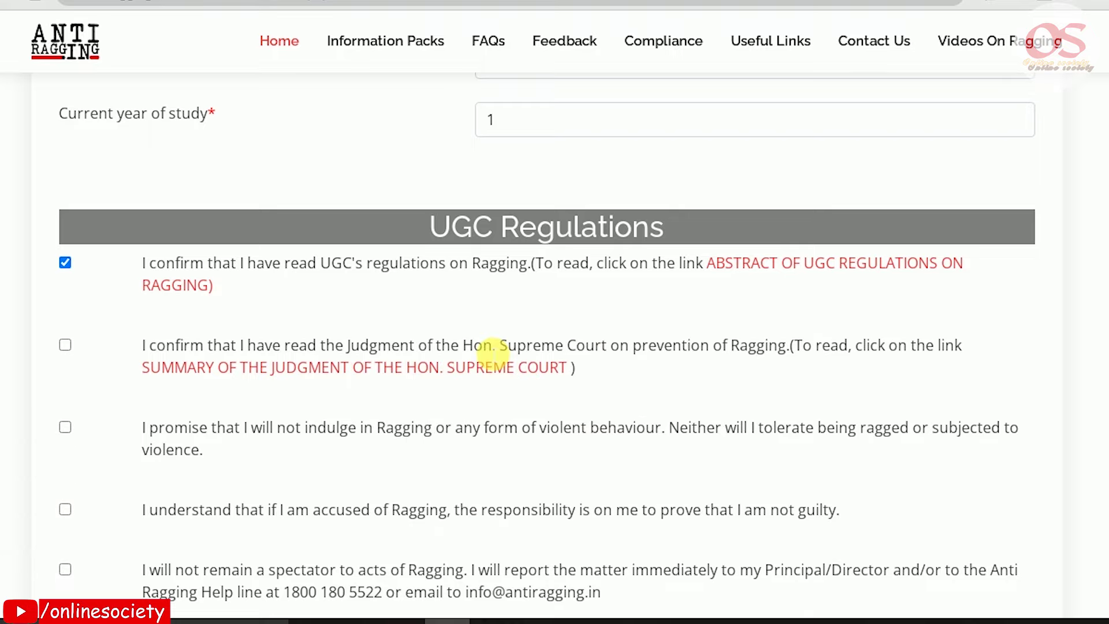
scroll(404, 355, down, 3)
click(66, 161)
click(65, 242)
click(65, 324)
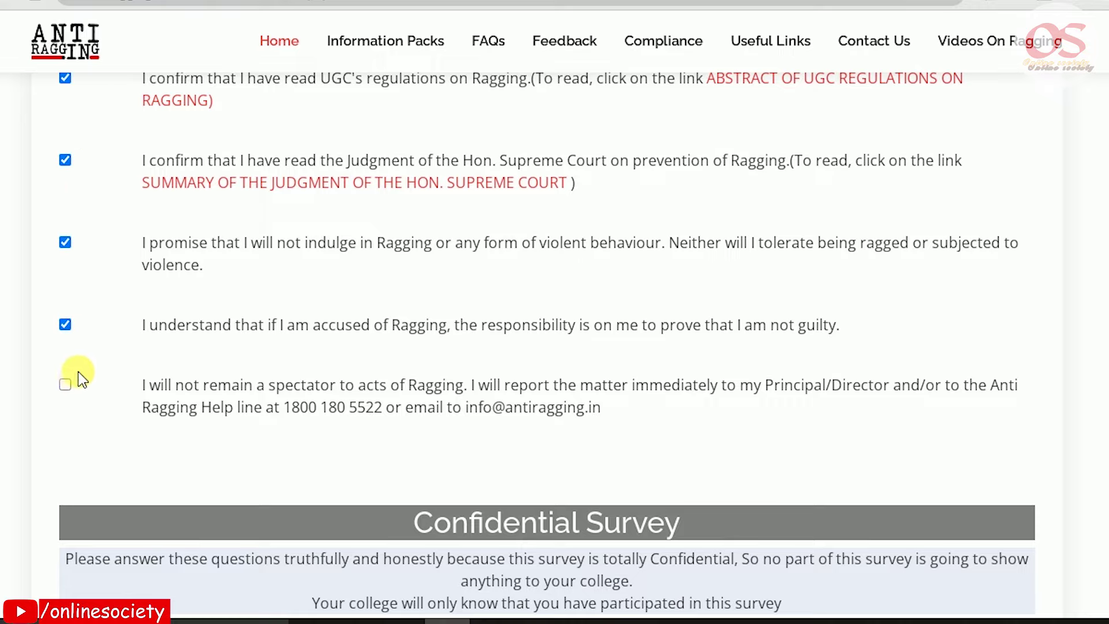
click(65, 384)
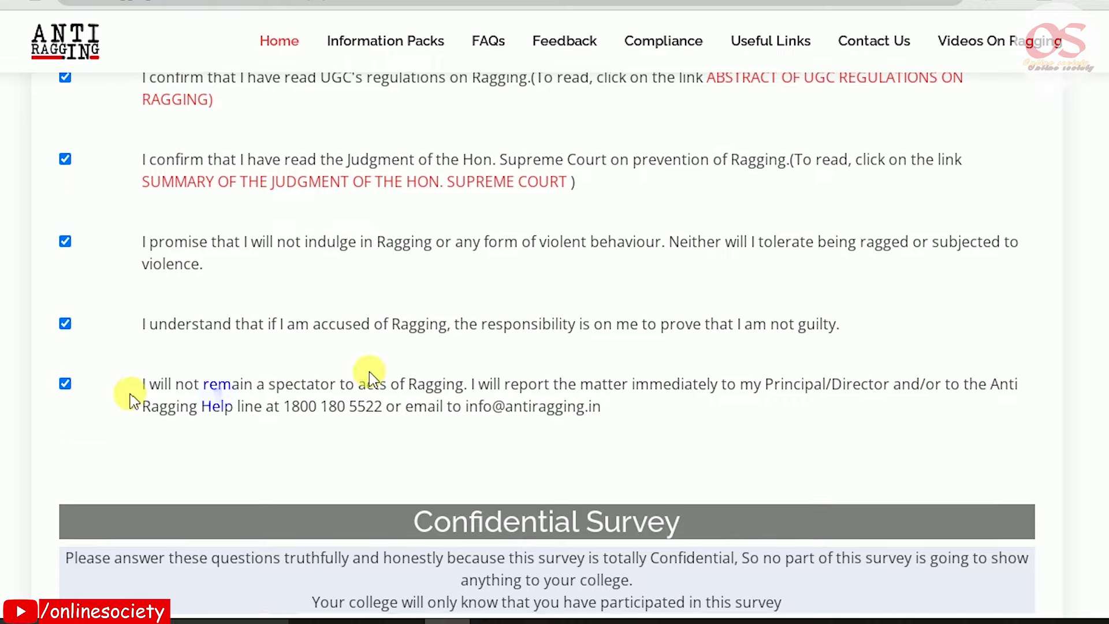
scroll(367, 372, down, 3)
scroll(372, 377, down, 2)
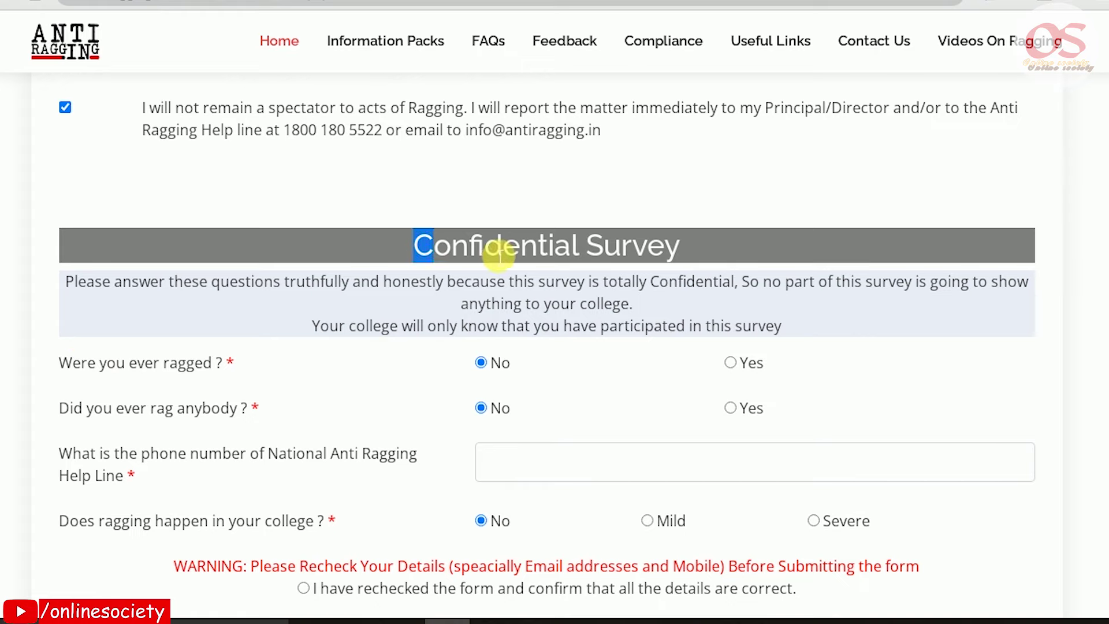
Translate the survey question 'Were you ever ragged' into Hindi with Google Translate
drag(417, 247, 723, 251)
drag(58, 363, 235, 364)
click(236, 338)
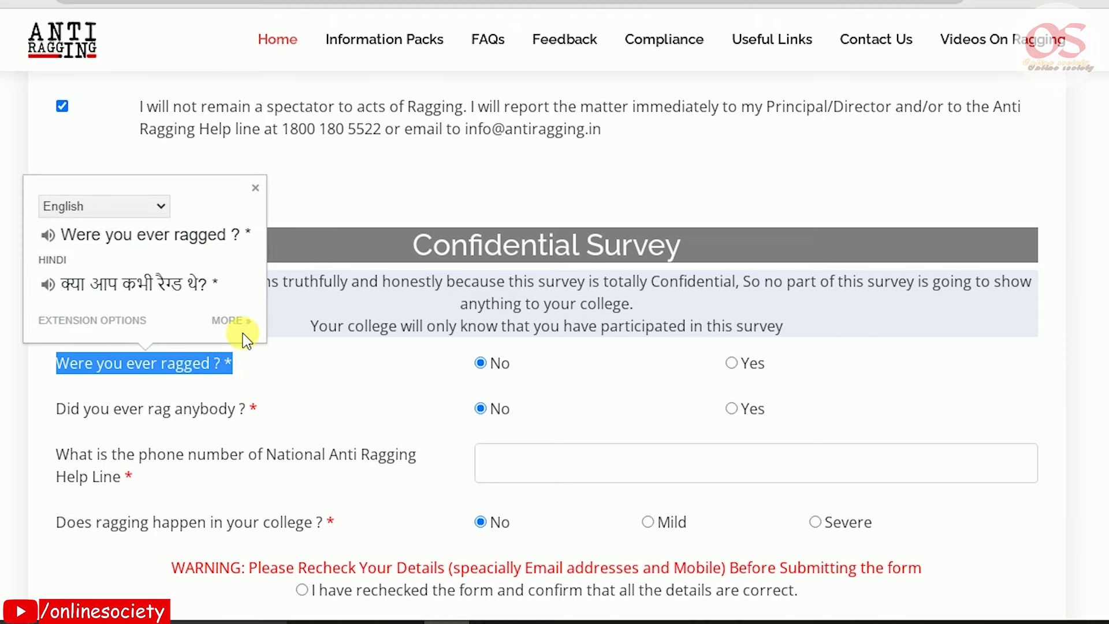
click(255, 188)
Translate the question 'Did you ever rag anybody' into Hindi and inspect the word चीरहरण
drag(43, 410, 246, 412)
click(240, 373)
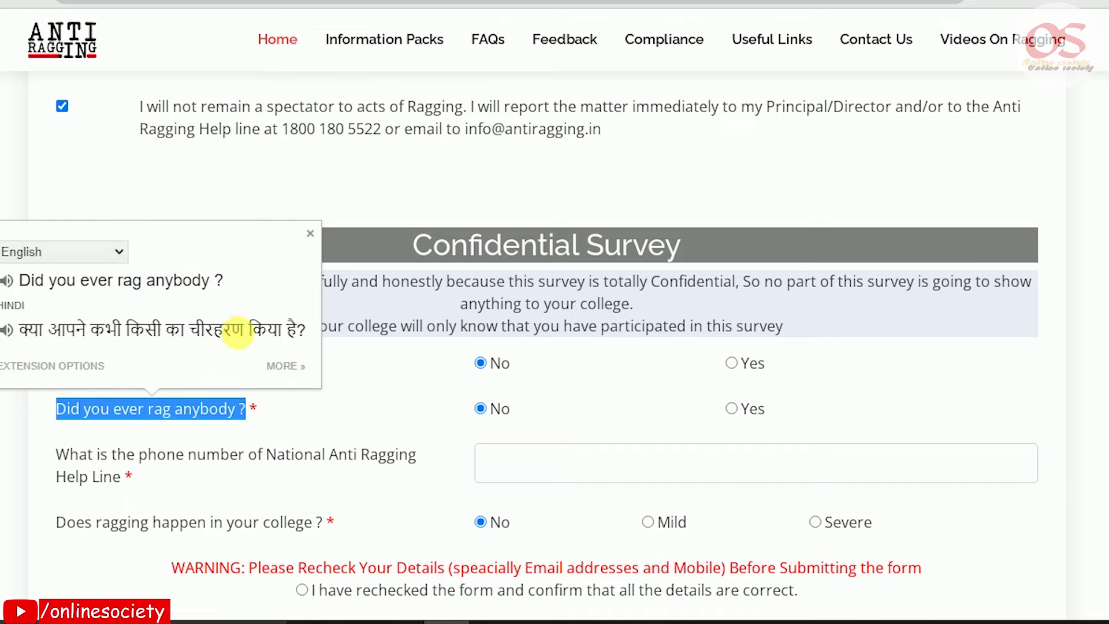
click(213, 331)
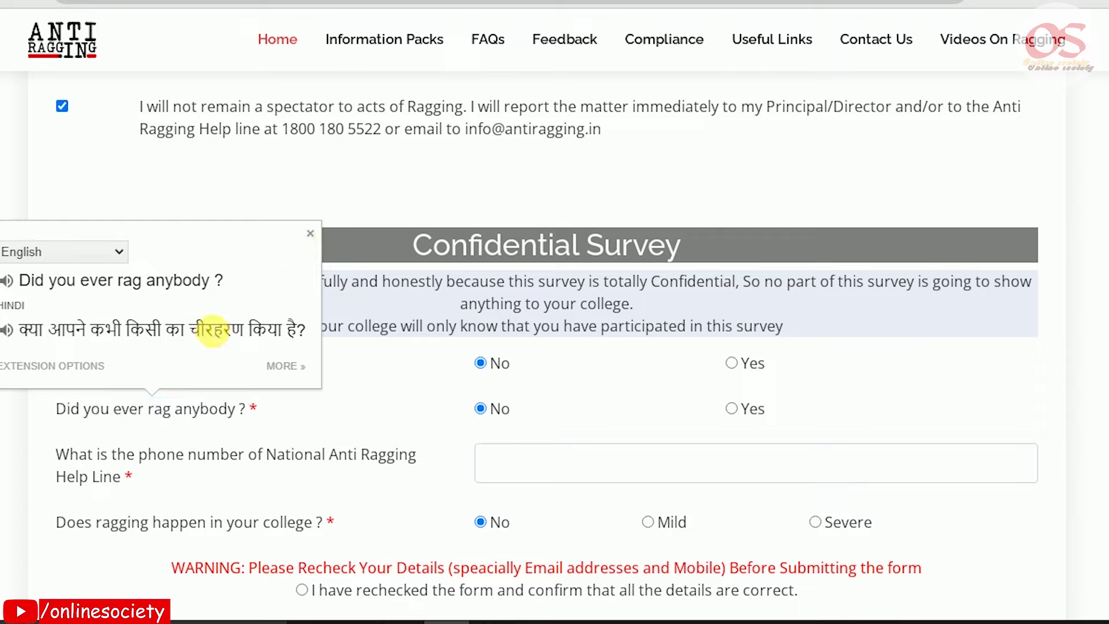
double_click(213, 330)
click(481, 407)
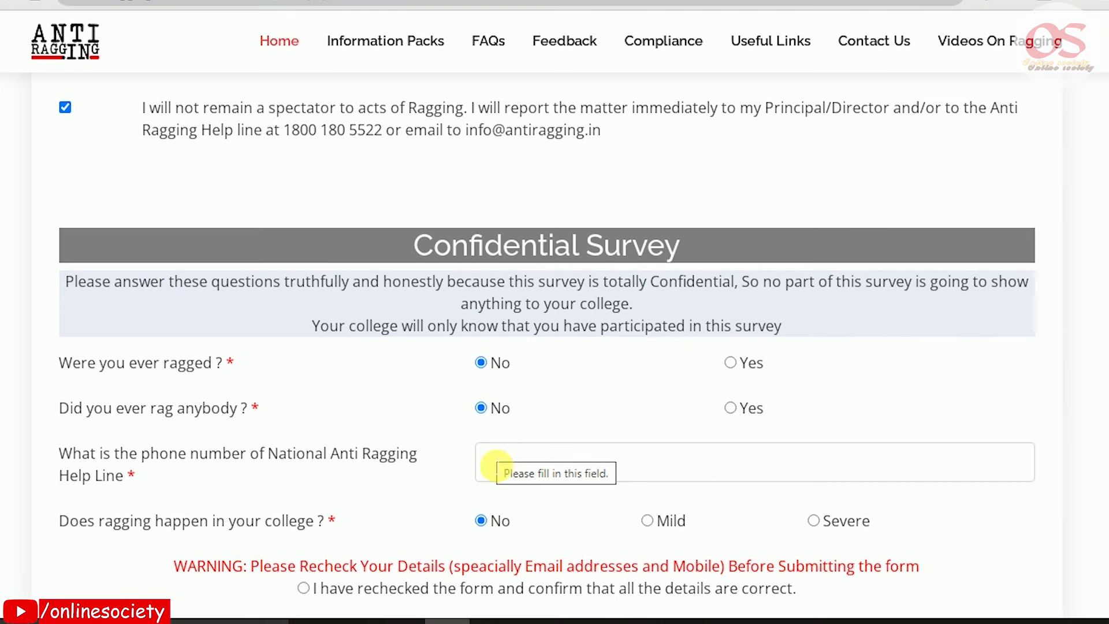
drag(60, 453, 182, 481)
click(186, 500)
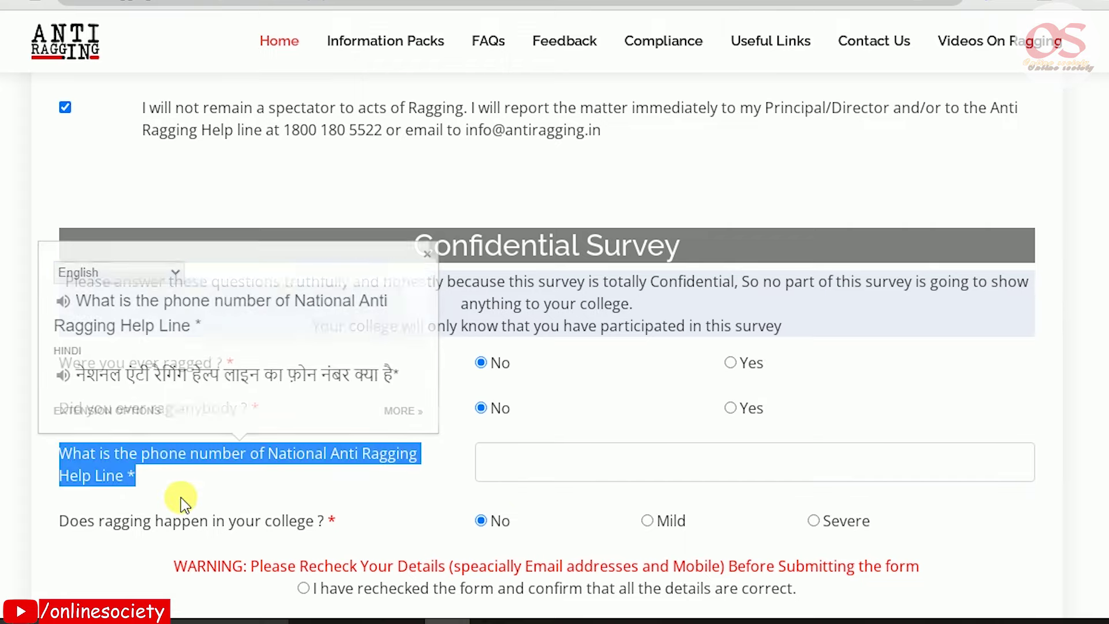
click(430, 254)
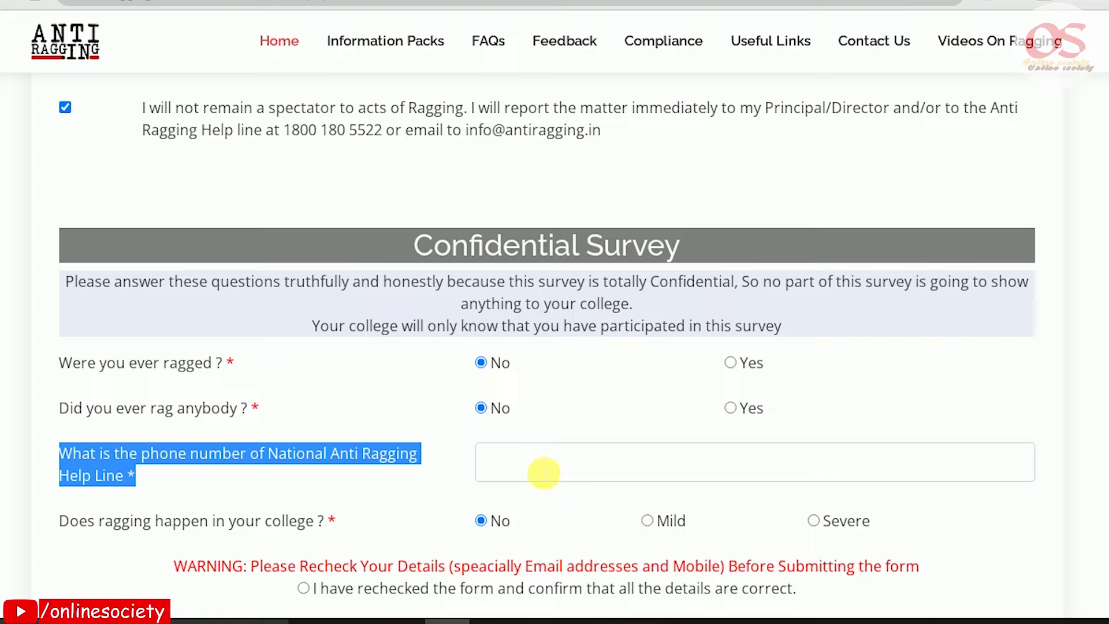
click(544, 472)
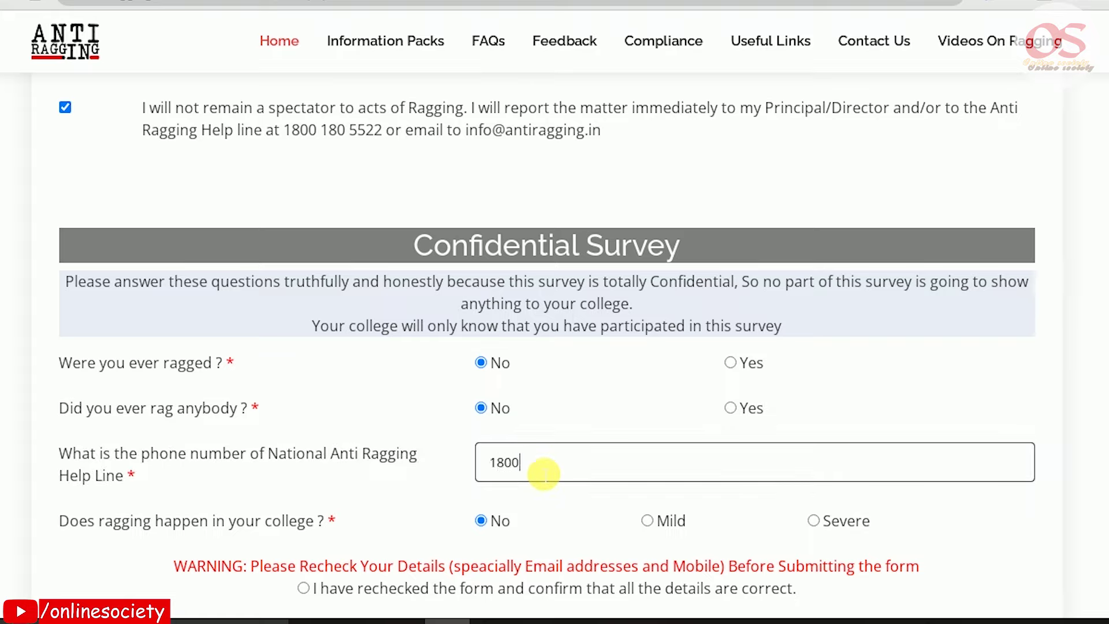
drag(631, 470, 328, 484)
Translate the question 'Does ragging happen in your college' into Hindi
scroll(234, 483, down, 3)
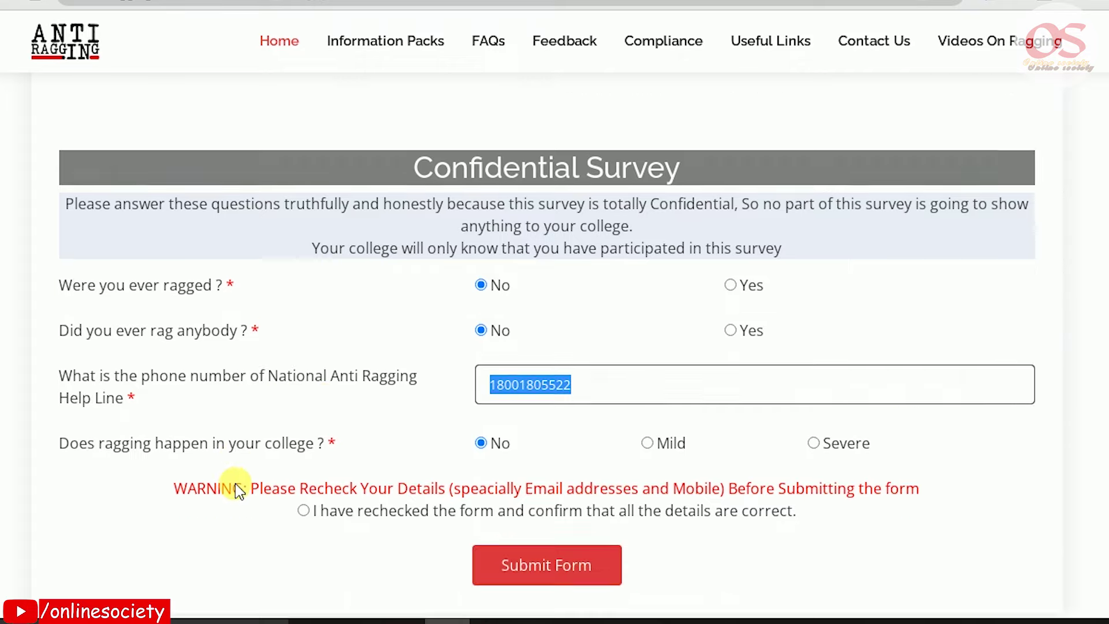
drag(58, 337, 306, 358)
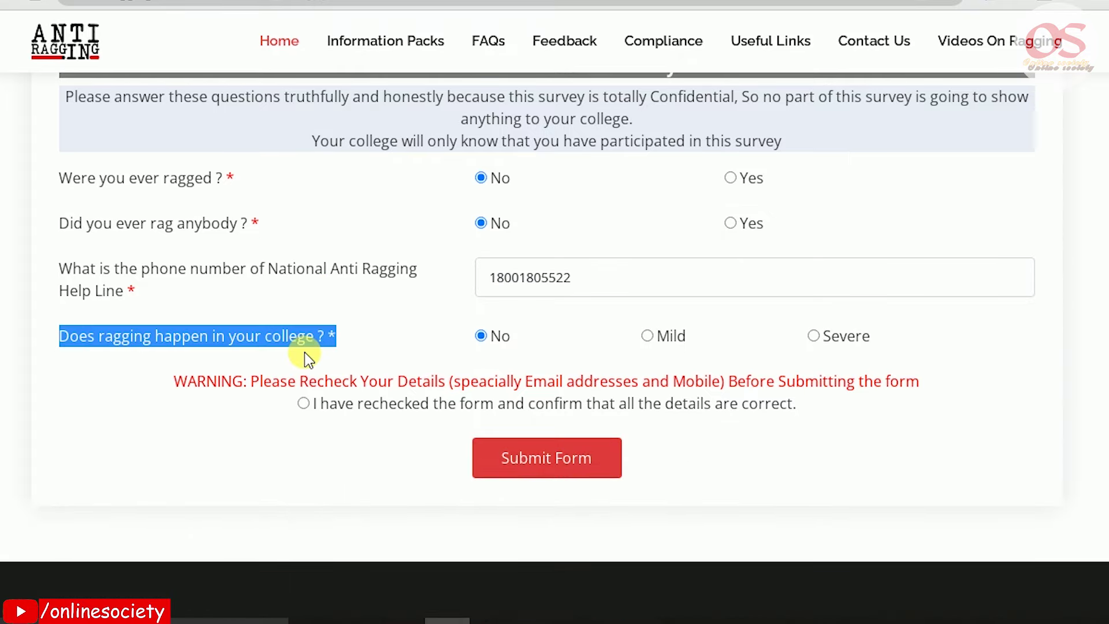
click(302, 356)
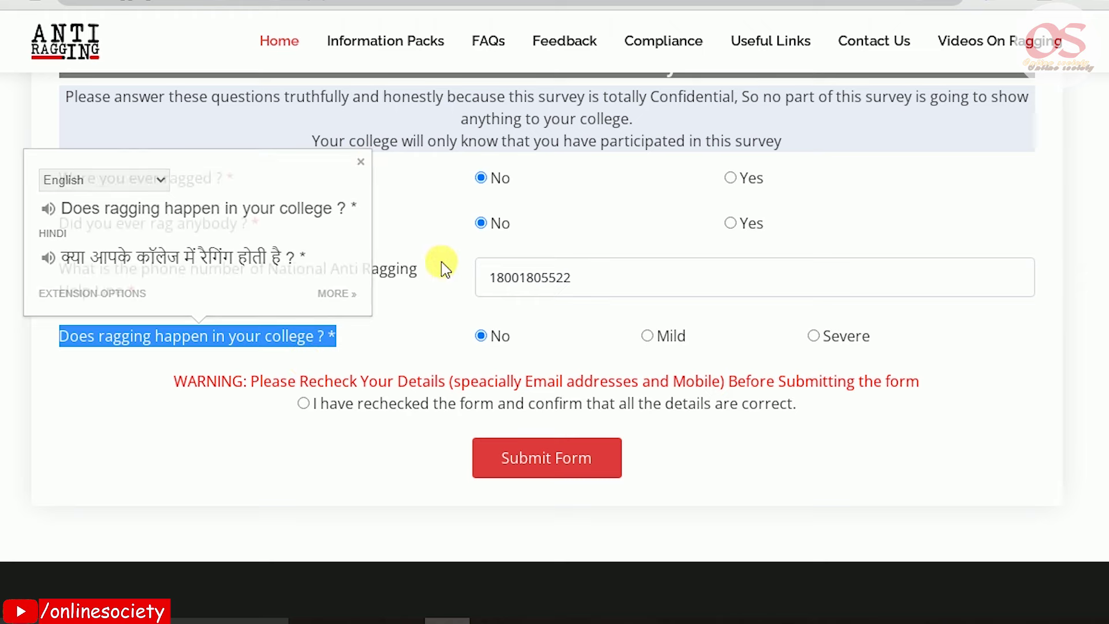
click(516, 338)
scroll(516, 338, up, 2)
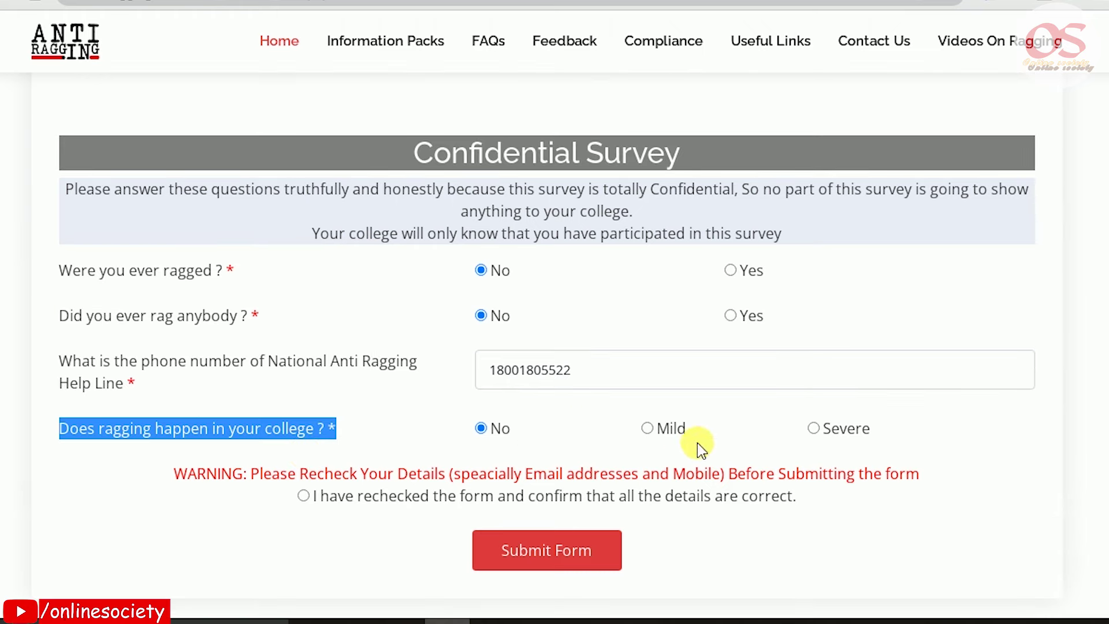
Translate the answer options Mild and Severe into Hindi
double_click(671, 428)
click(729, 406)
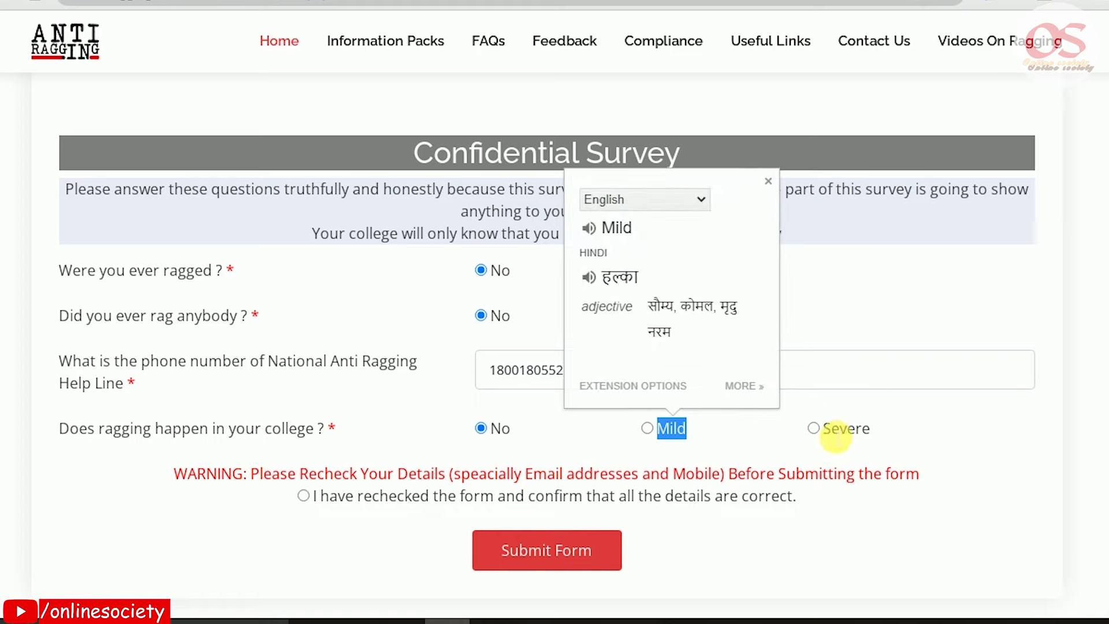
double_click(846, 428)
drag(824, 428, 873, 427)
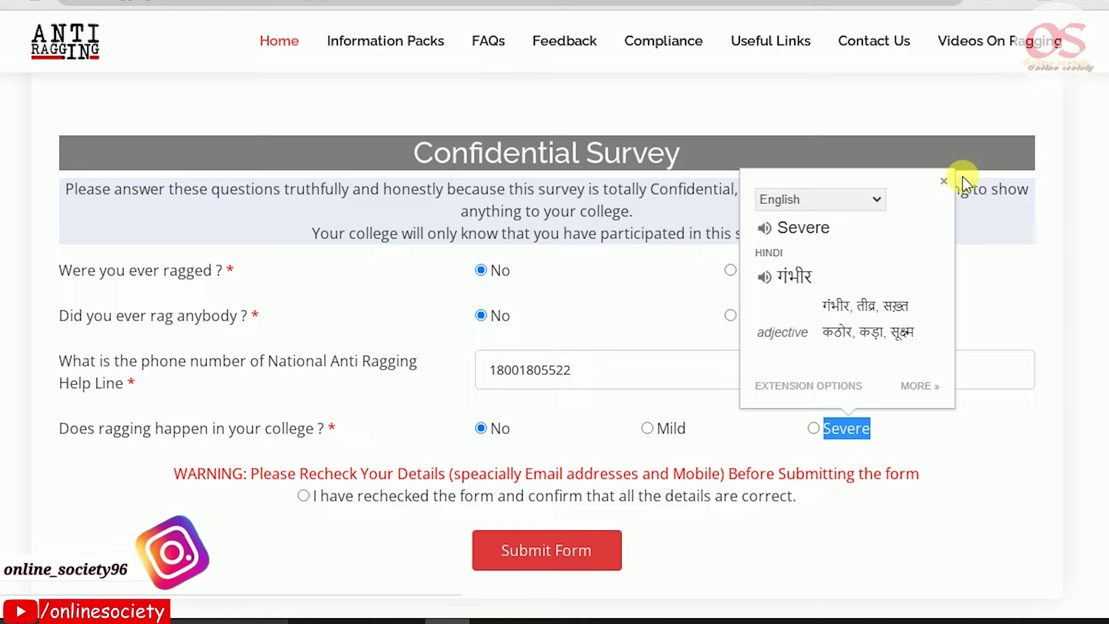
click(945, 182)
click(604, 422)
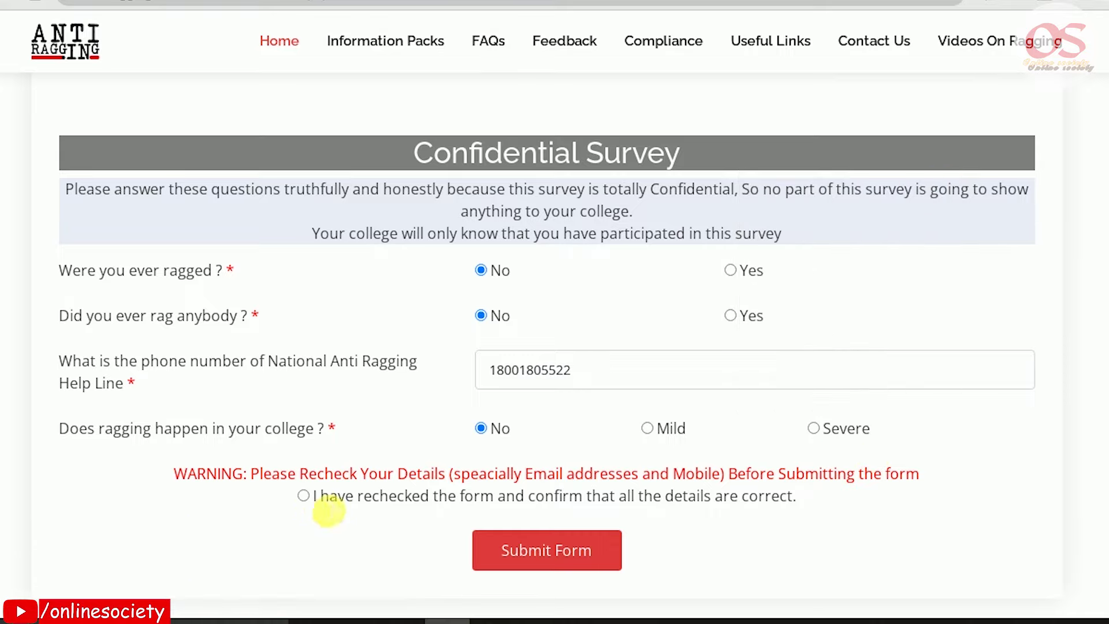
Tick 'I have rechecked the form' and submit the completed affidavit
drag(314, 500, 815, 504)
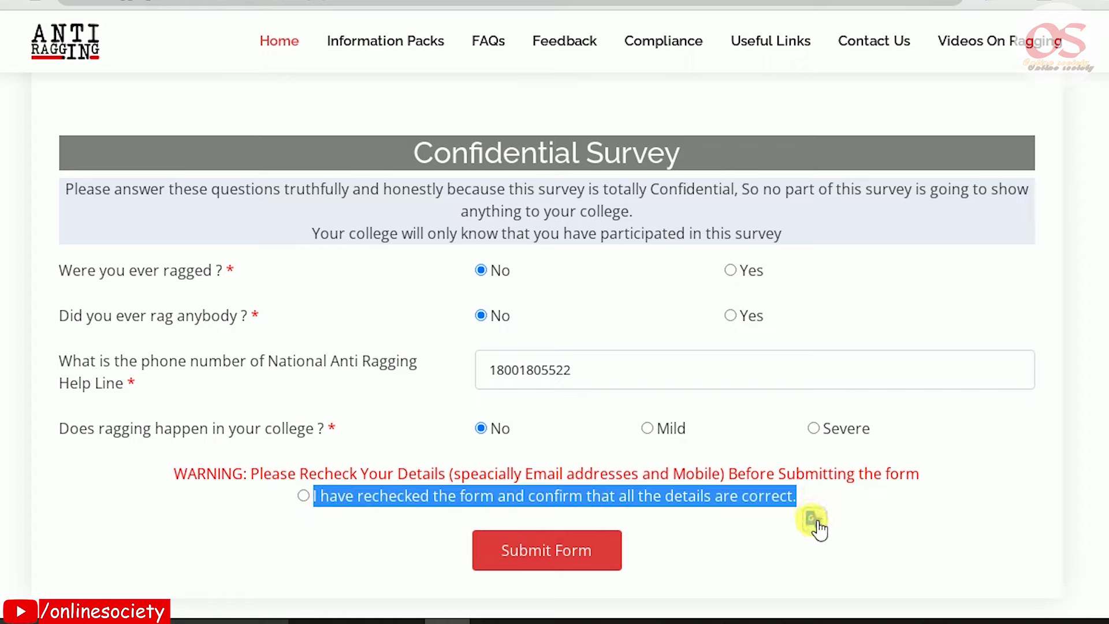
click(669, 559)
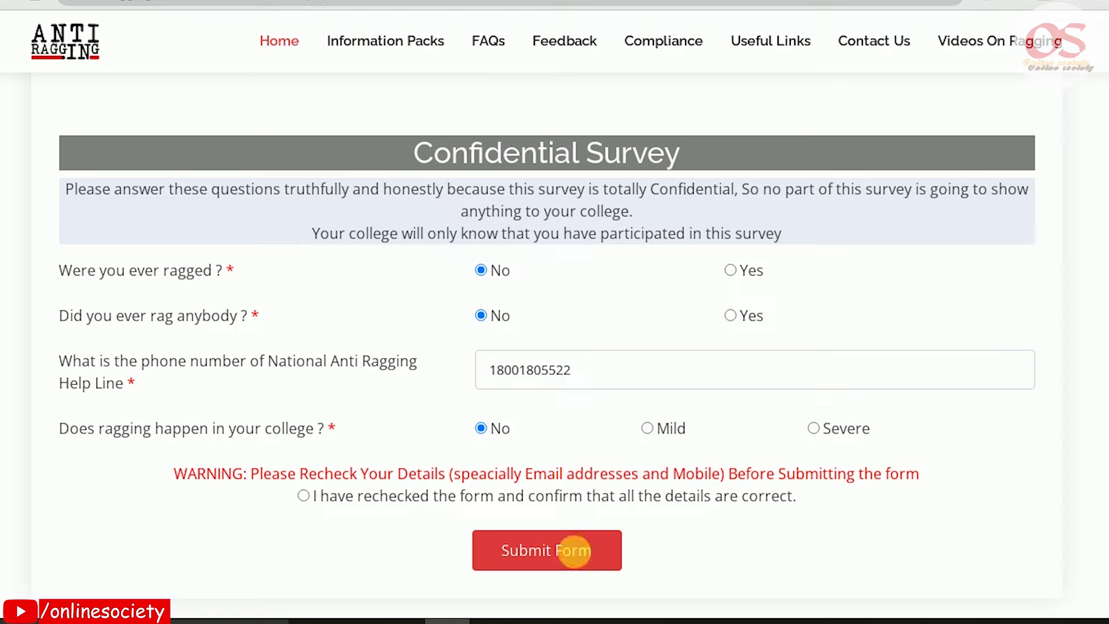
click(303, 496)
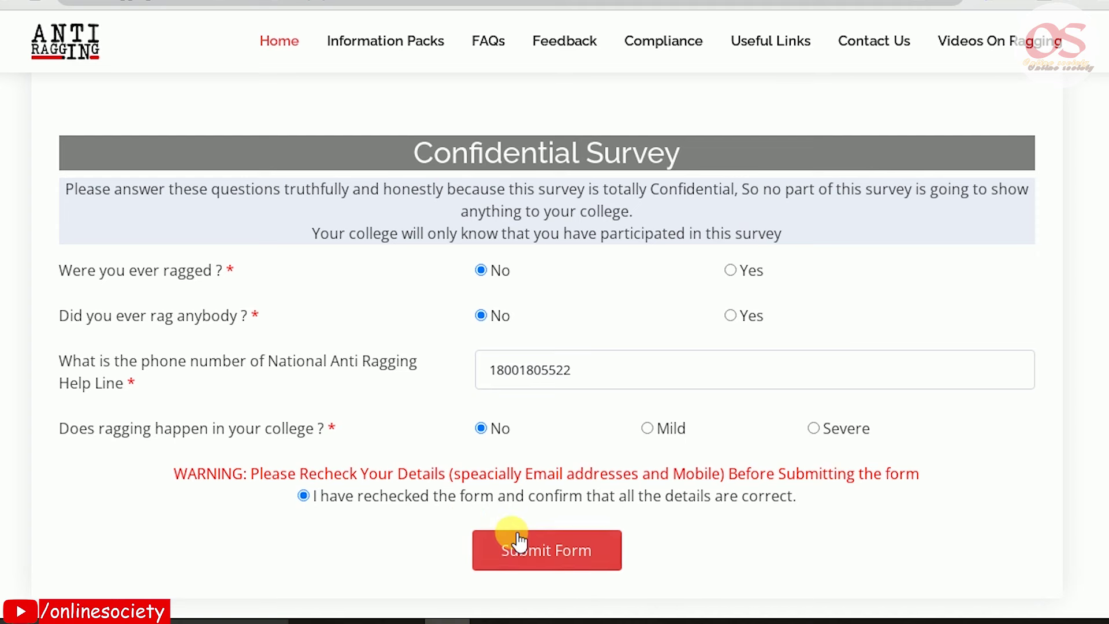
scroll(514, 541, down, 1)
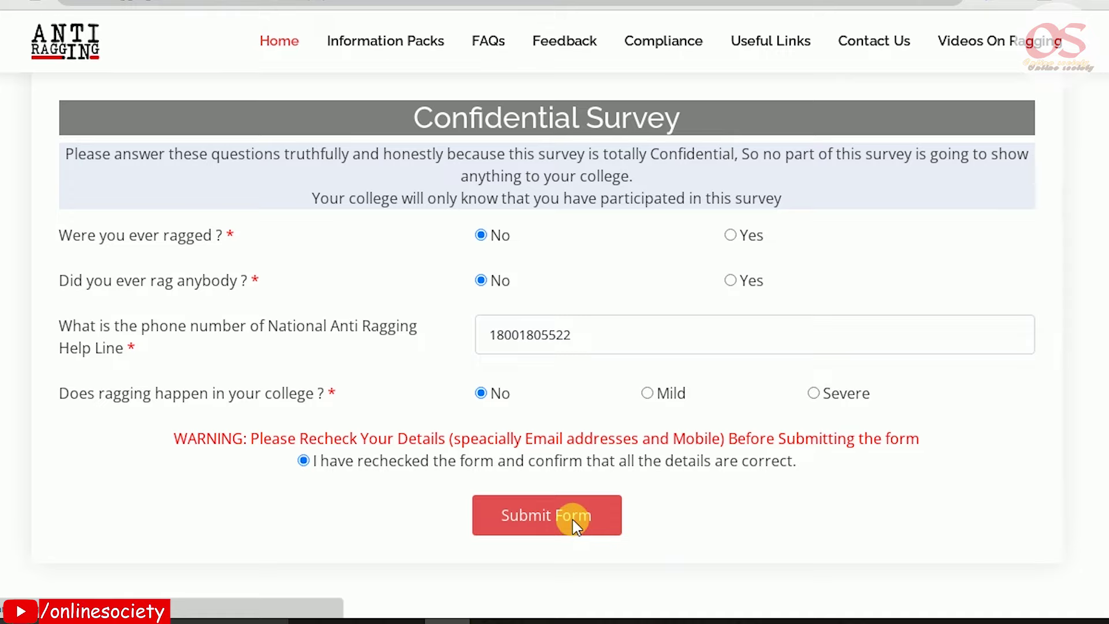
click(574, 522)
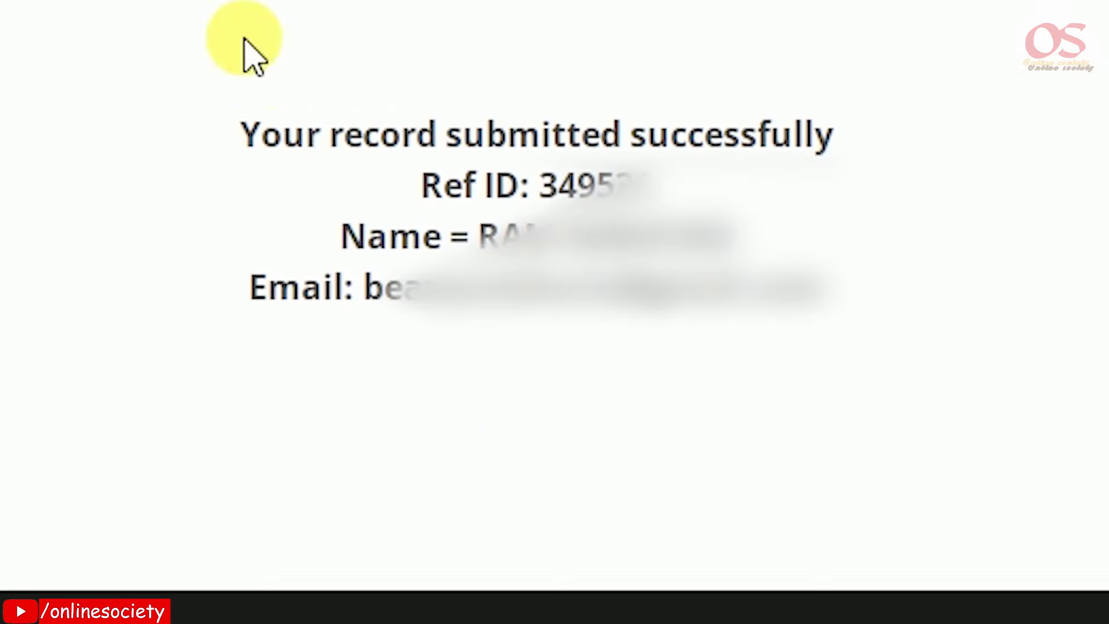
drag(263, 132, 842, 124)
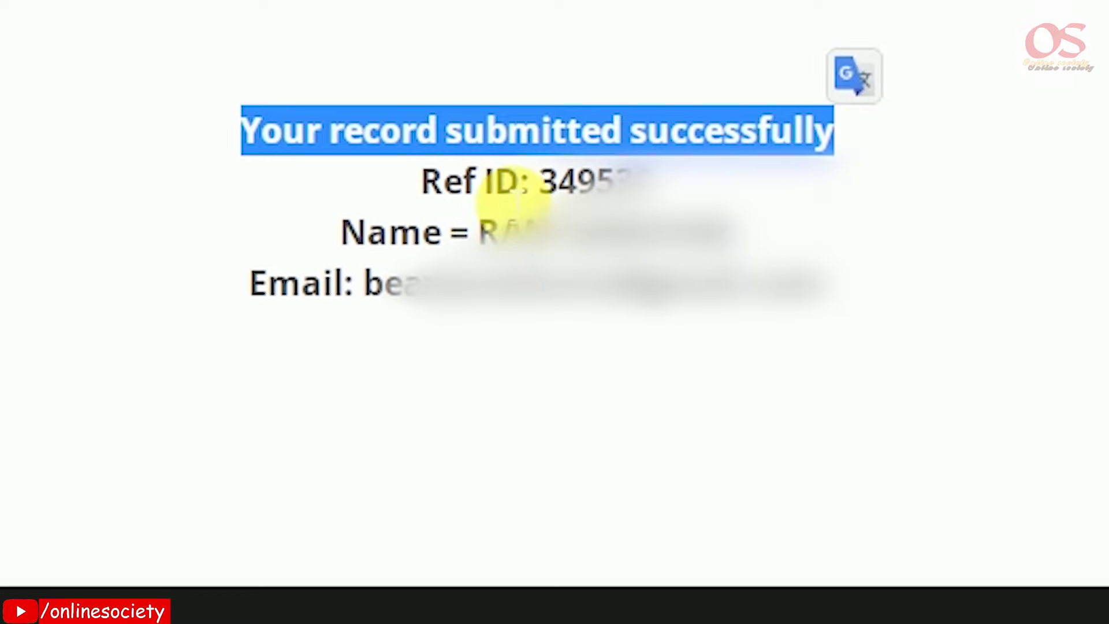
drag(559, 184, 664, 196)
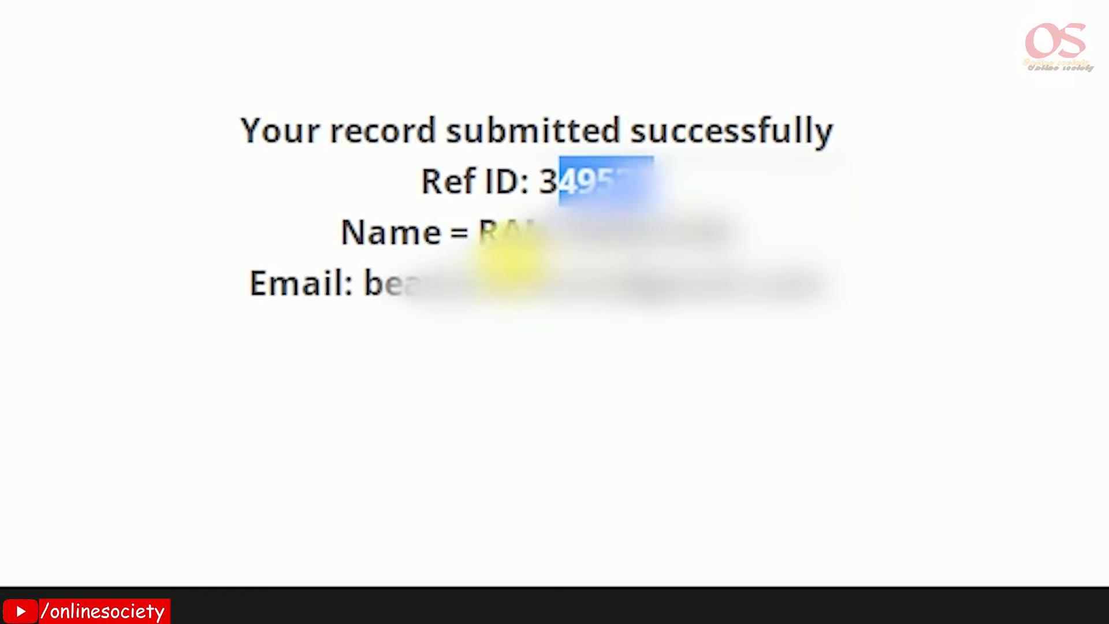
drag(497, 234, 719, 234)
drag(358, 283, 644, 321)
key(Print)
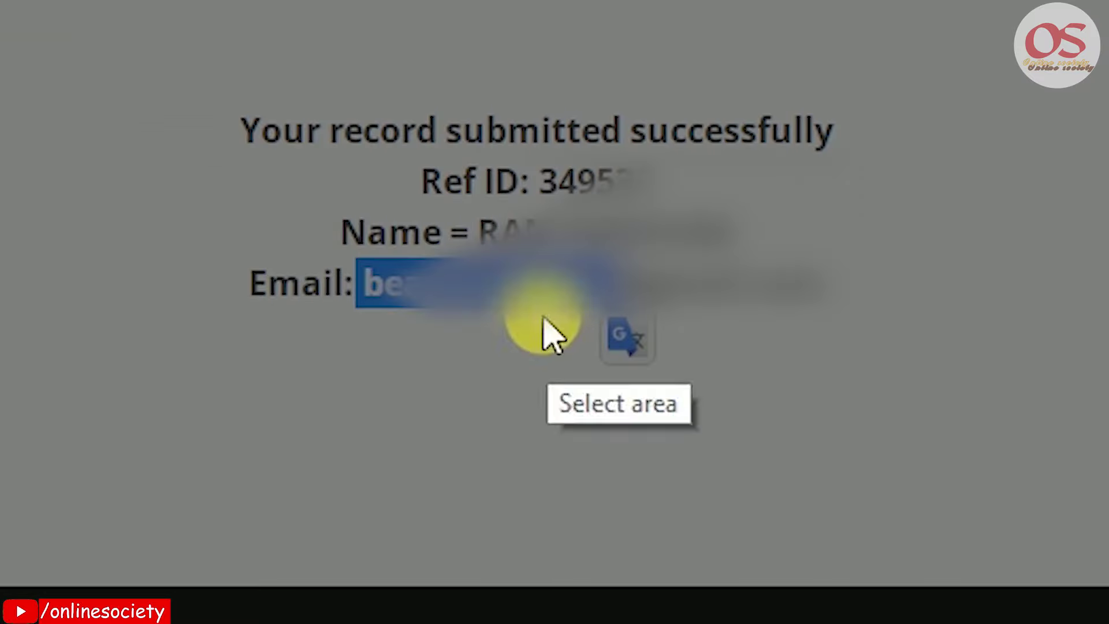
drag(0, 0, 1108, 573)
click(1092, 608)
key(Return)
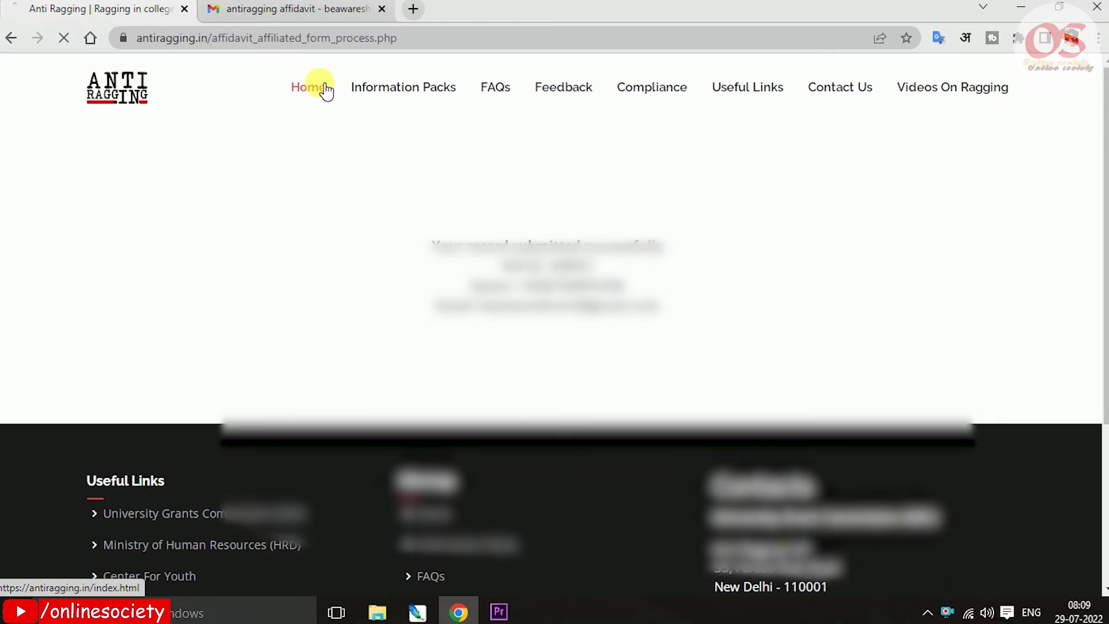
Go to the Home page and scroll to the Register For Undertaking and Get Your Undertaking Document cards
click(324, 89)
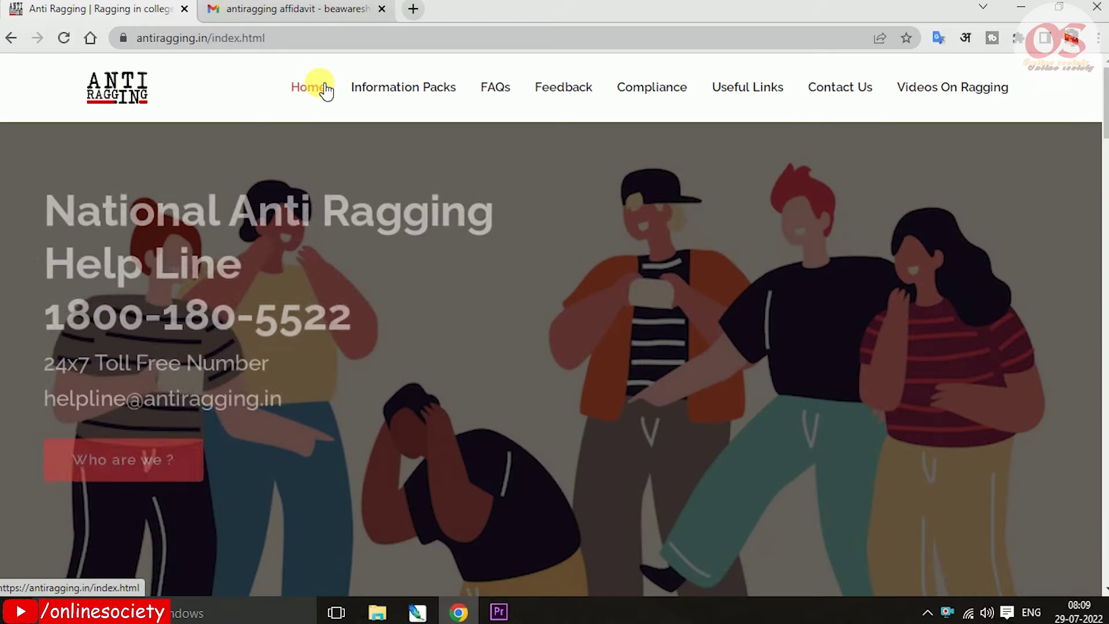
scroll(335, 104, down, 10)
scroll(375, 269, down, 10)
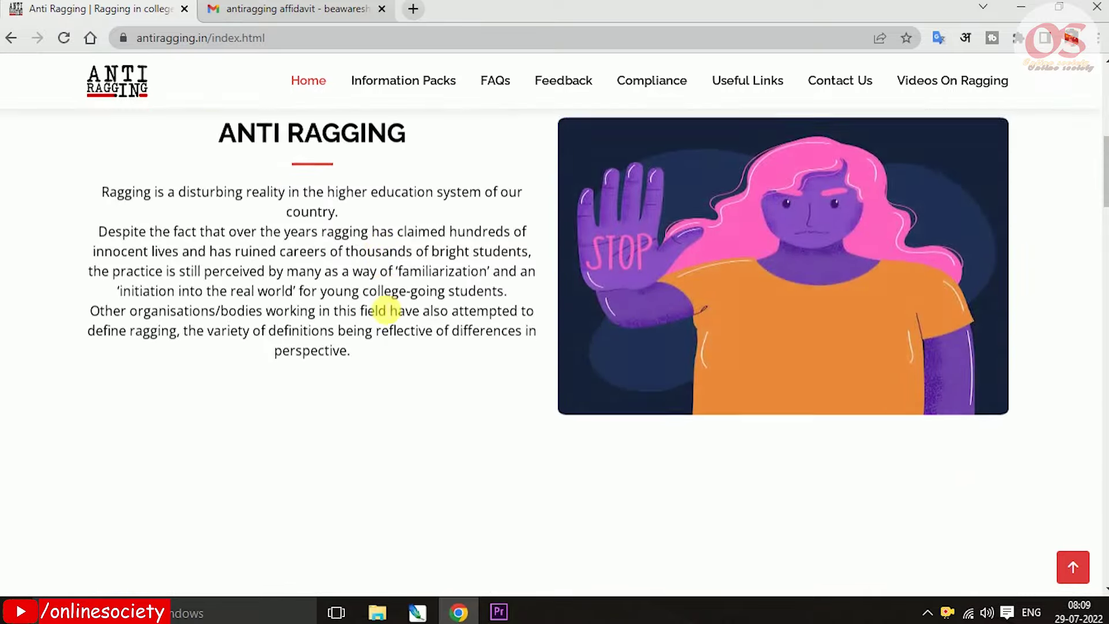
scroll(370, 346, up, 3)
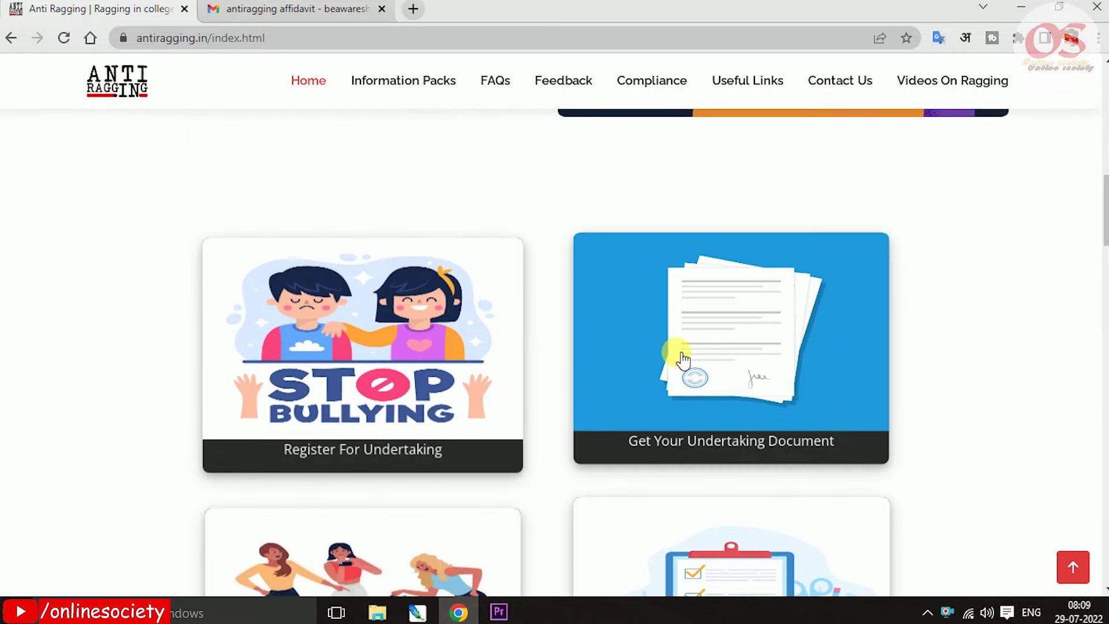